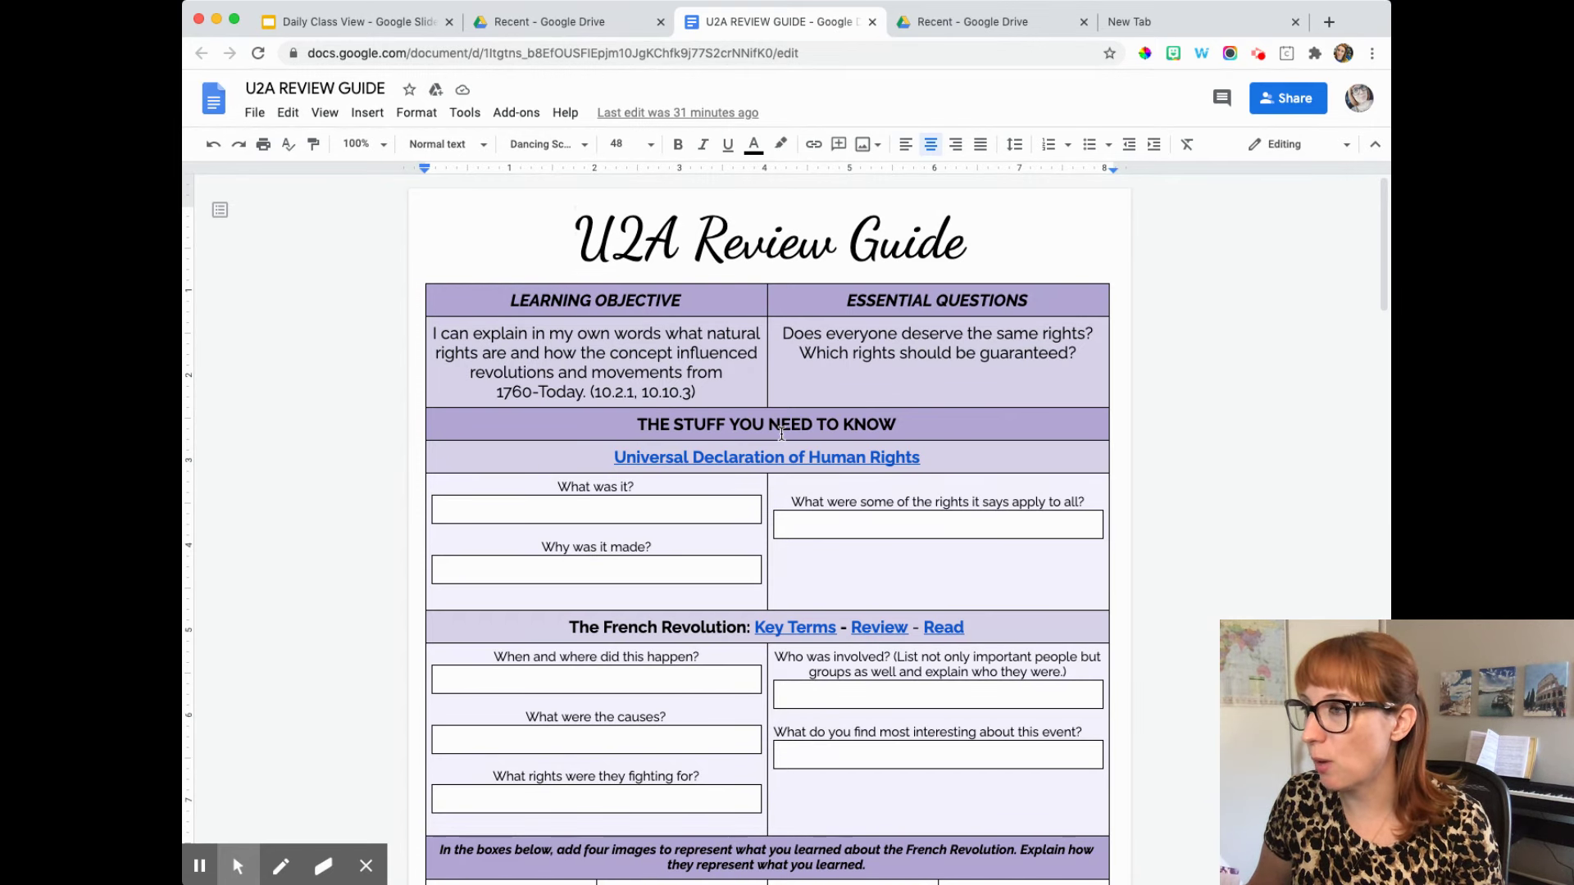
Step: Scroll down the review guide toward the Universal Declaration of Human Rights link
scroll(760, 417, "down", 1)
scroll(760, 416, "down", 2)
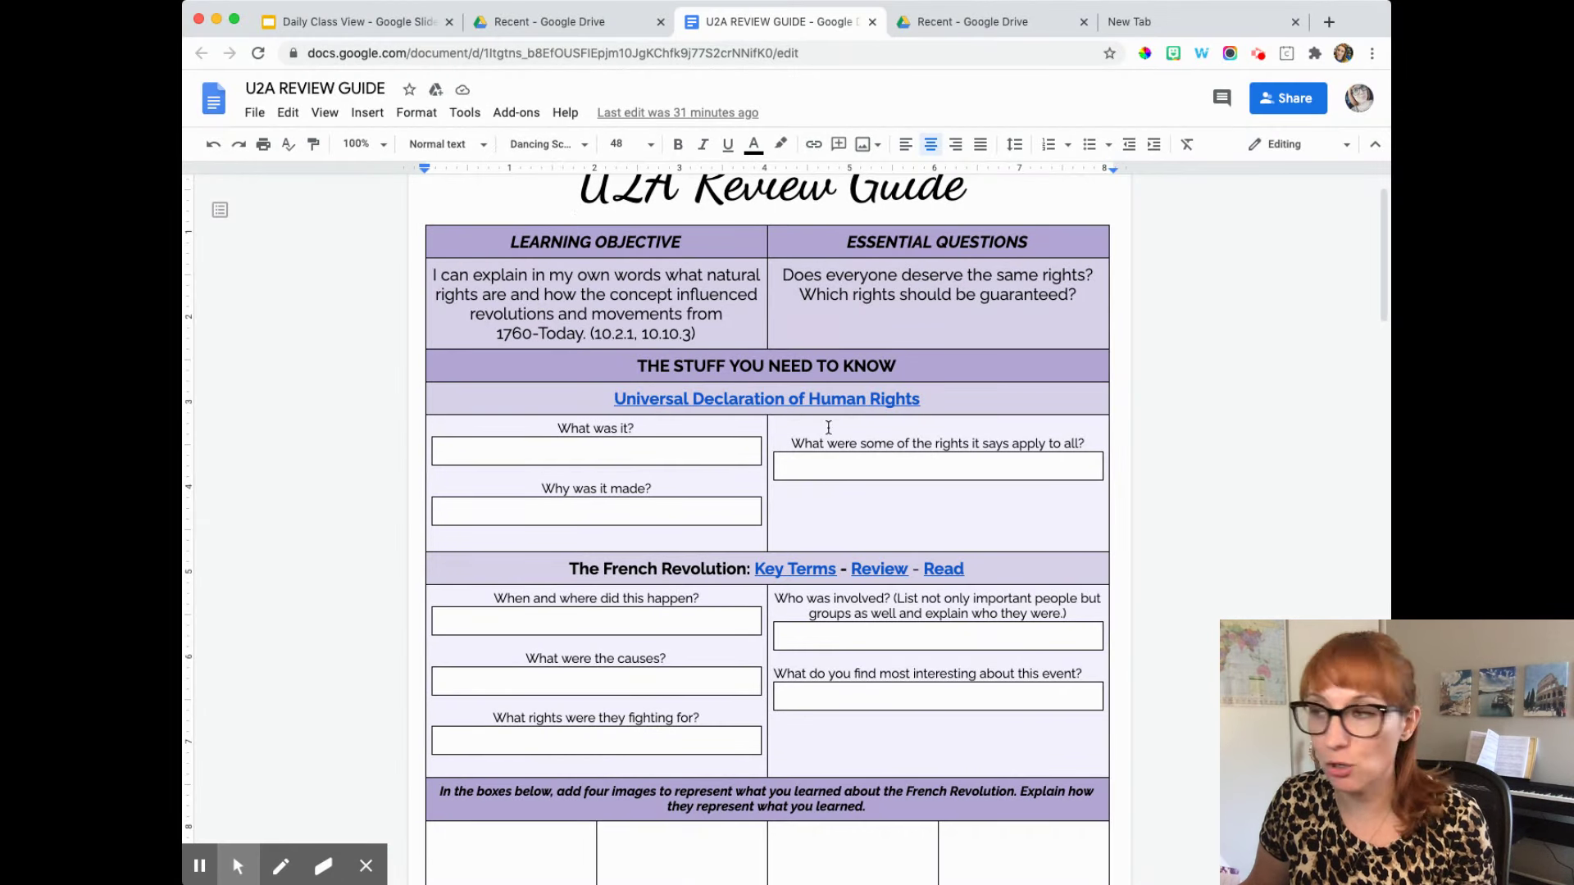
left_click(747, 401)
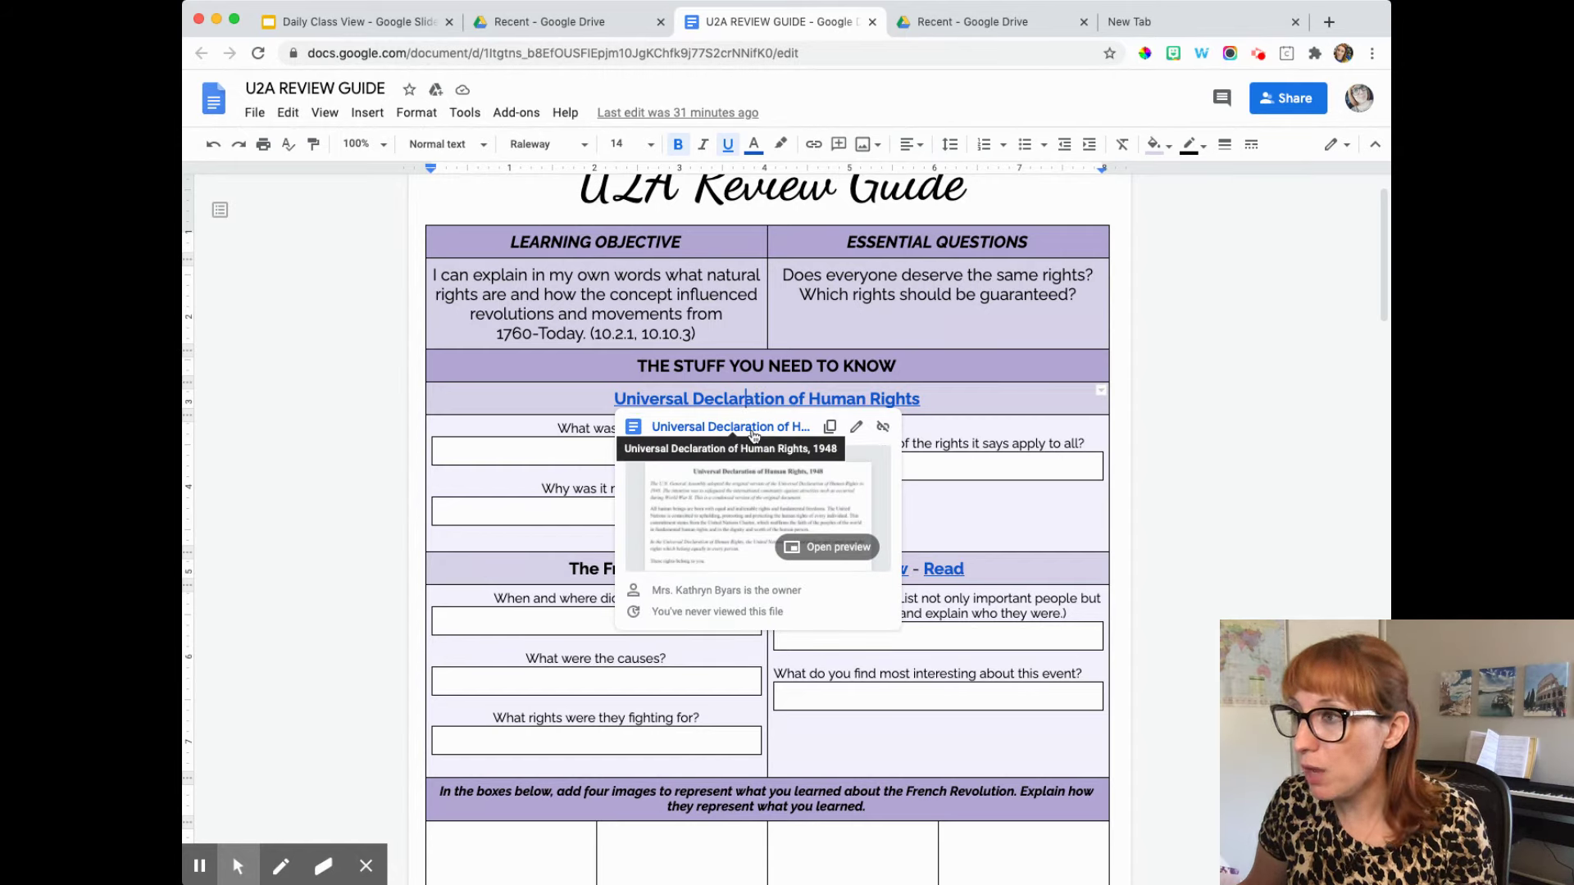
left_click(575, 445)
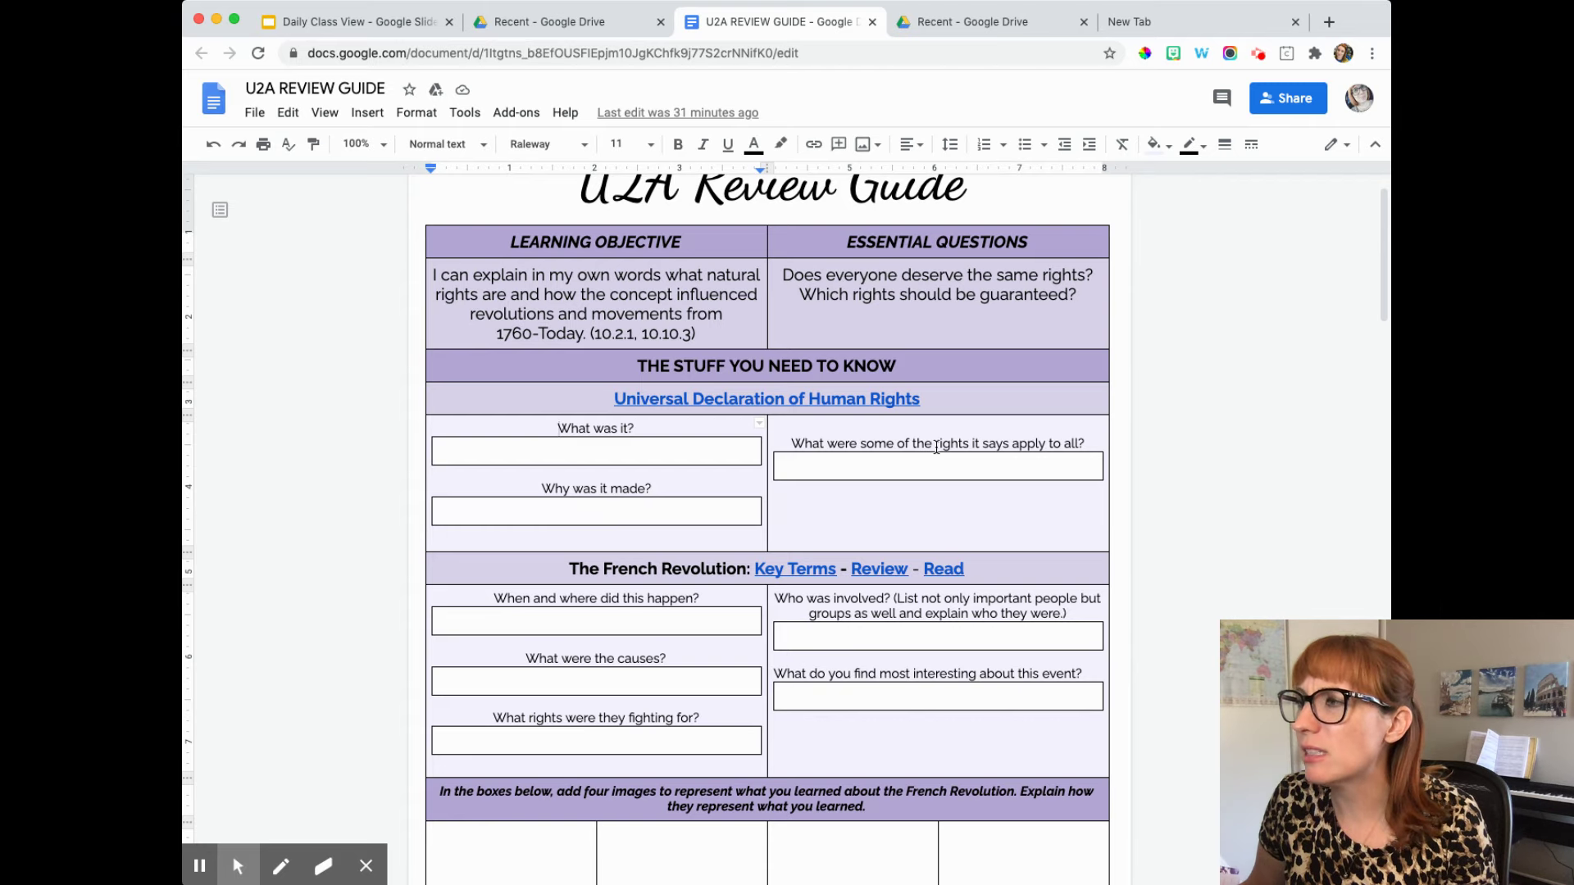
left_click(878, 402)
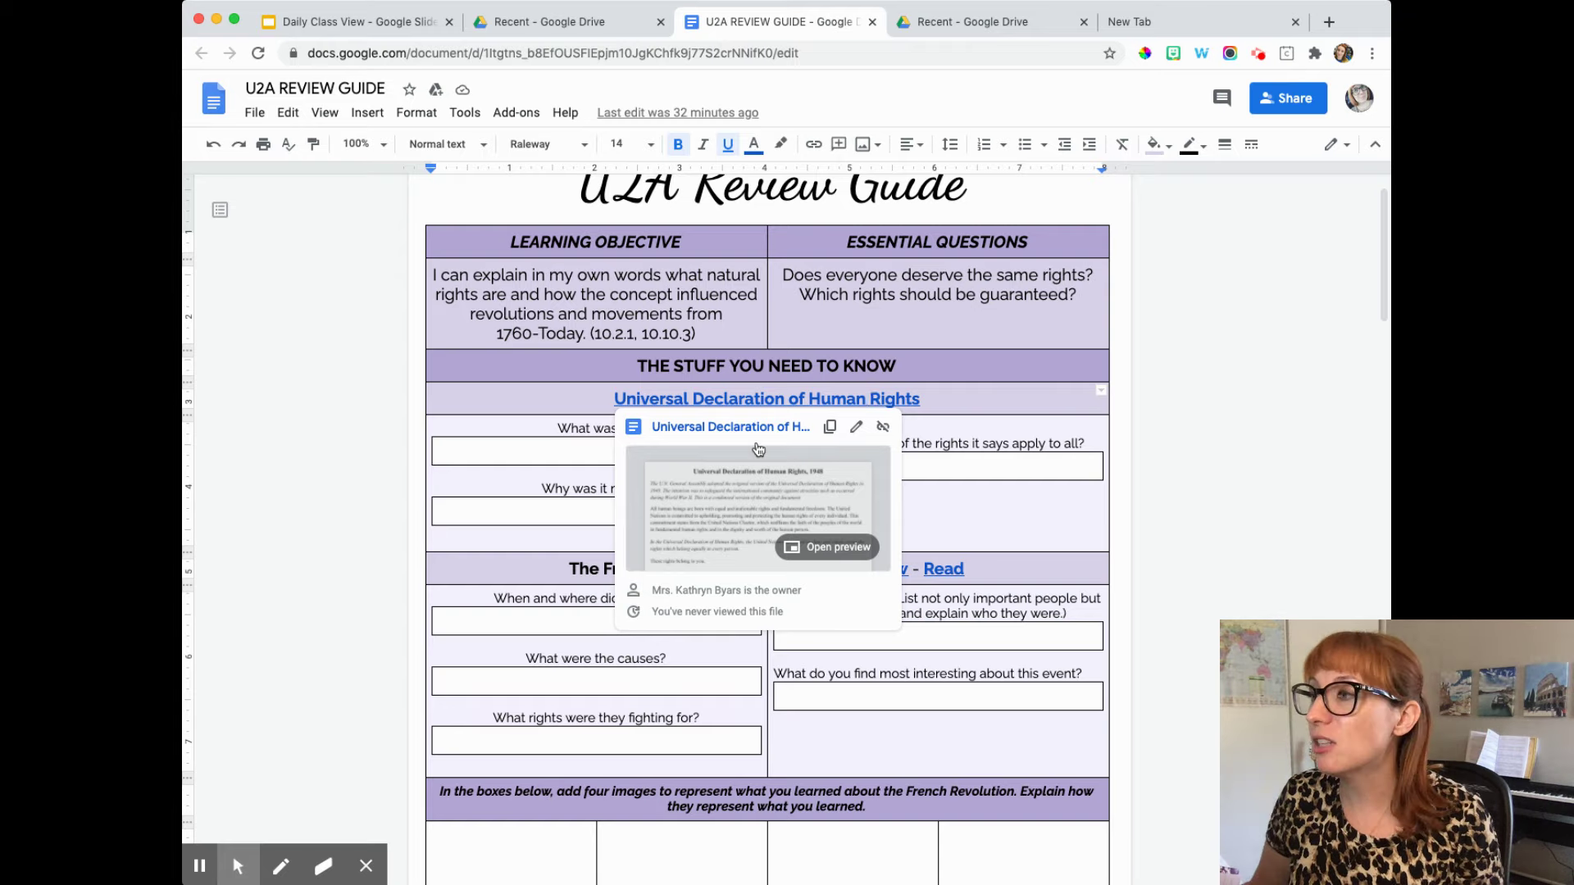
Step: Close the link preview and scroll down to the French and American Revolution sections
left_click(993, 449)
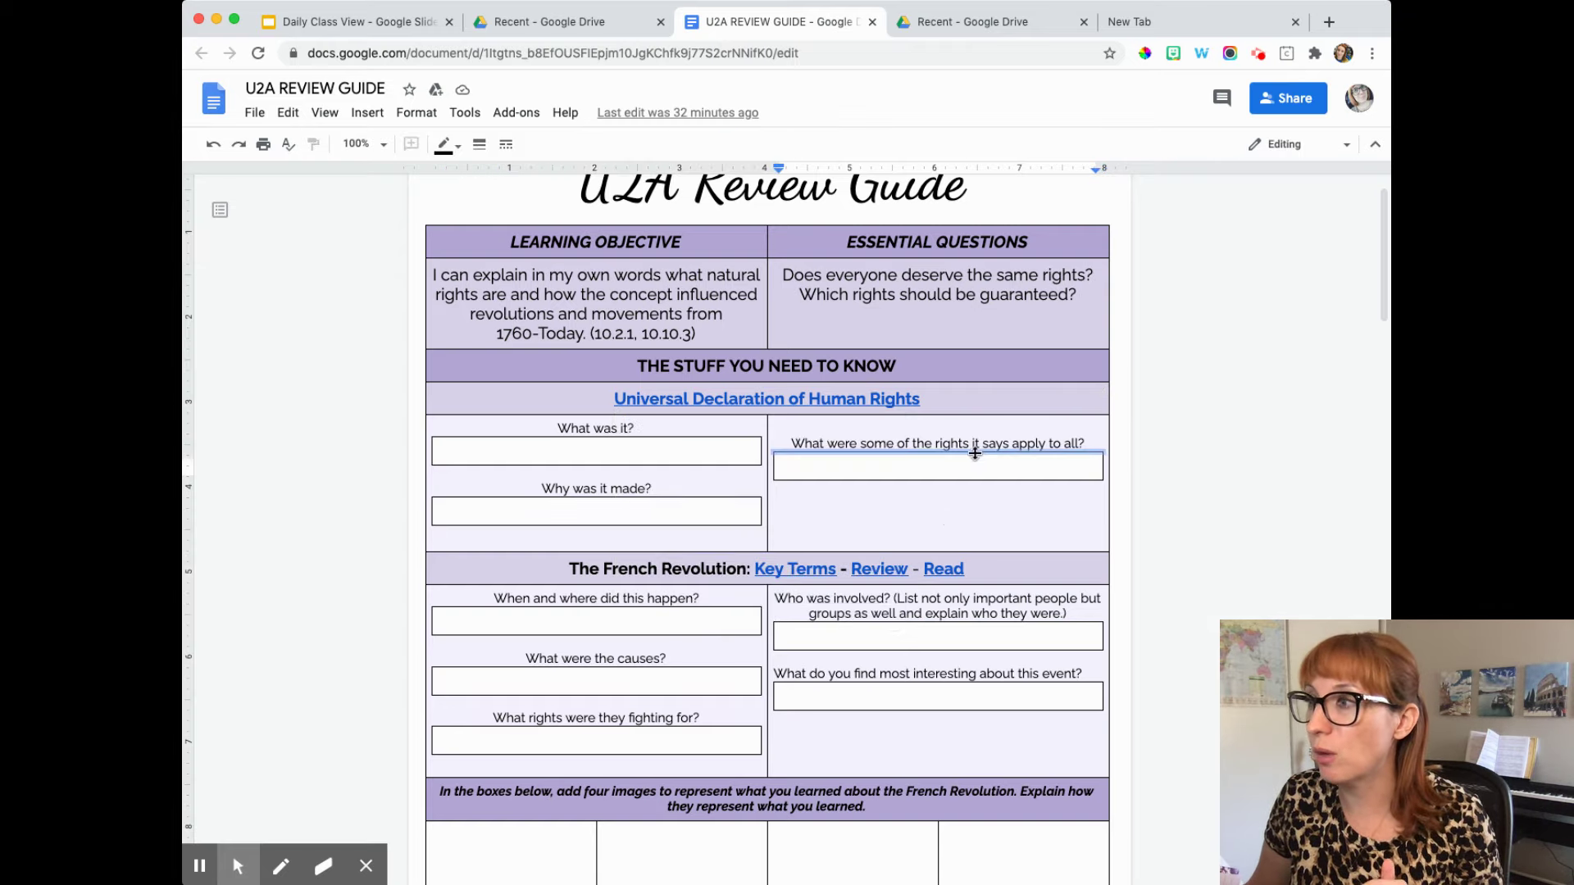
scroll(876, 527, "down", 1)
scroll(876, 527, "down", 4)
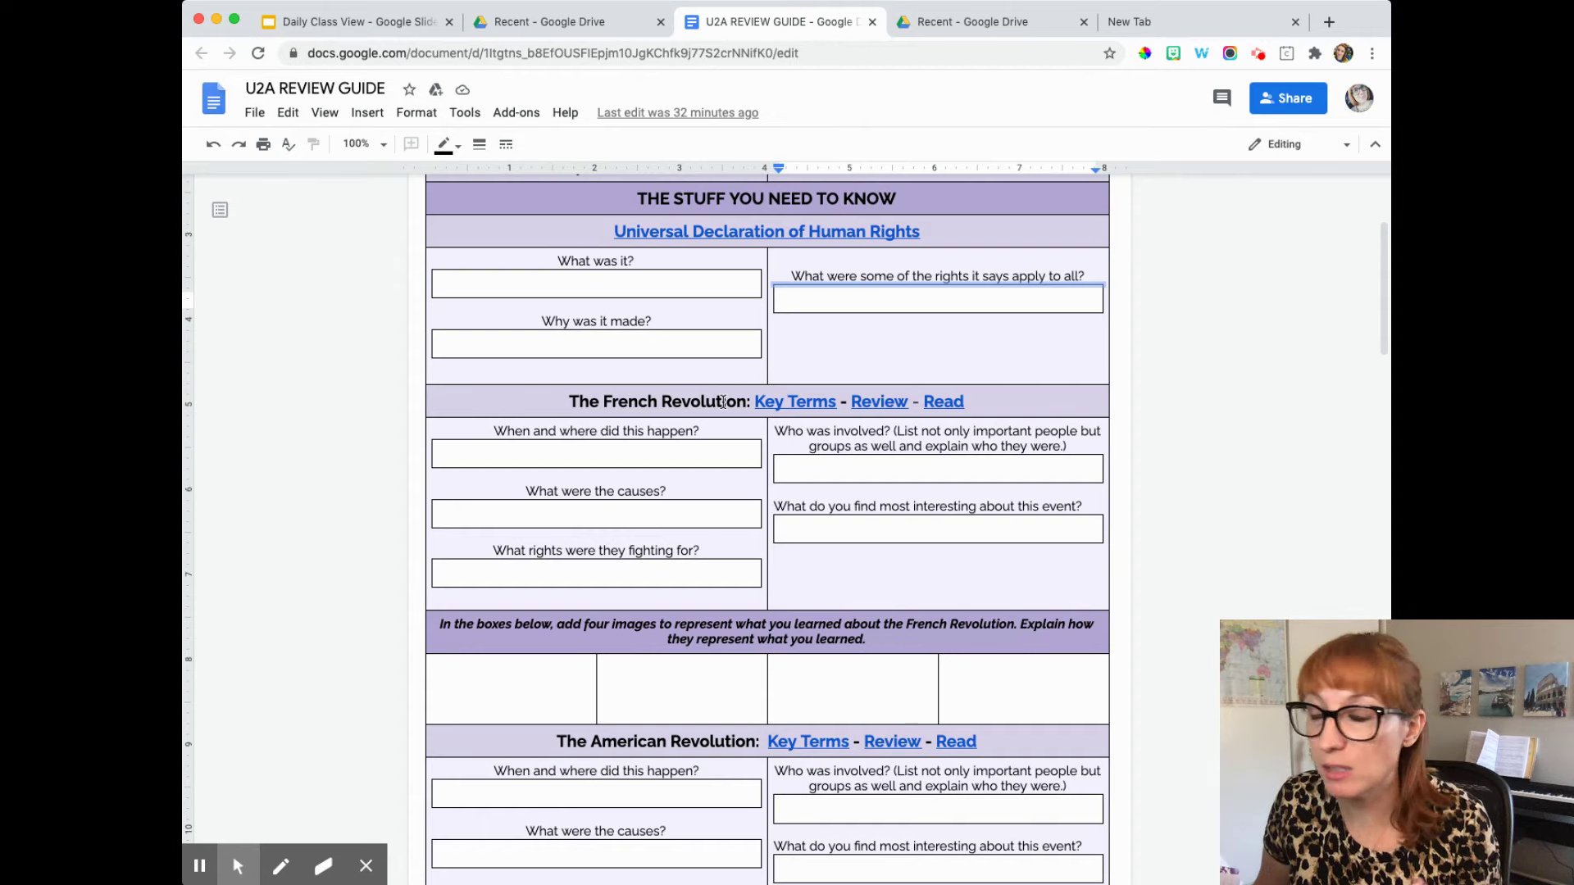
Step: Preview the Key Terms, Review and Read links, then place the cursor in the first image box
left_click(796, 401)
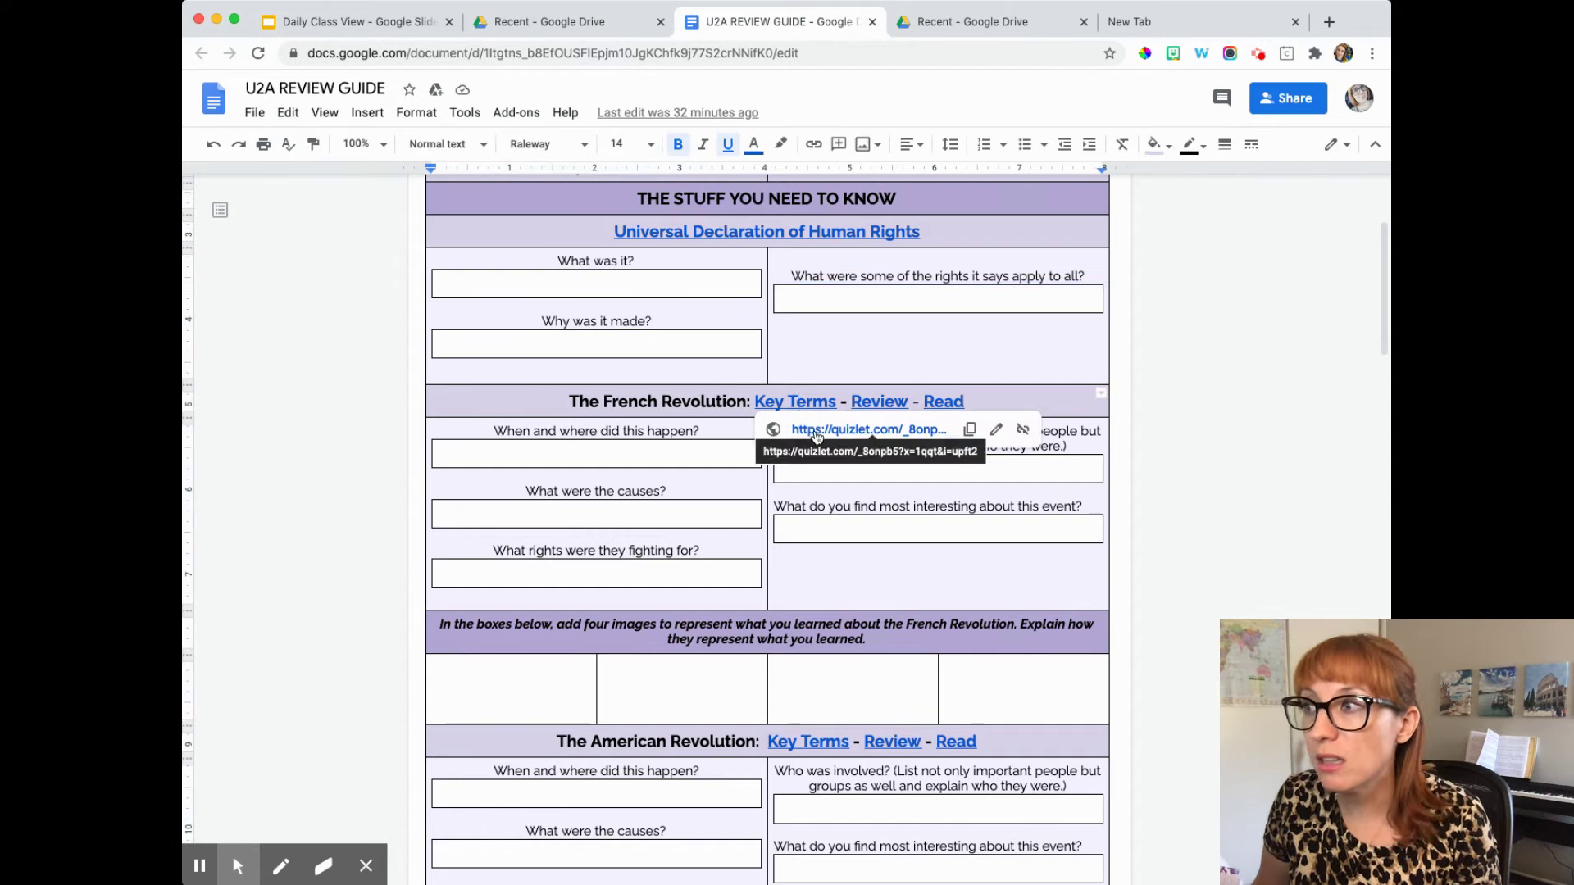
left_click(882, 401)
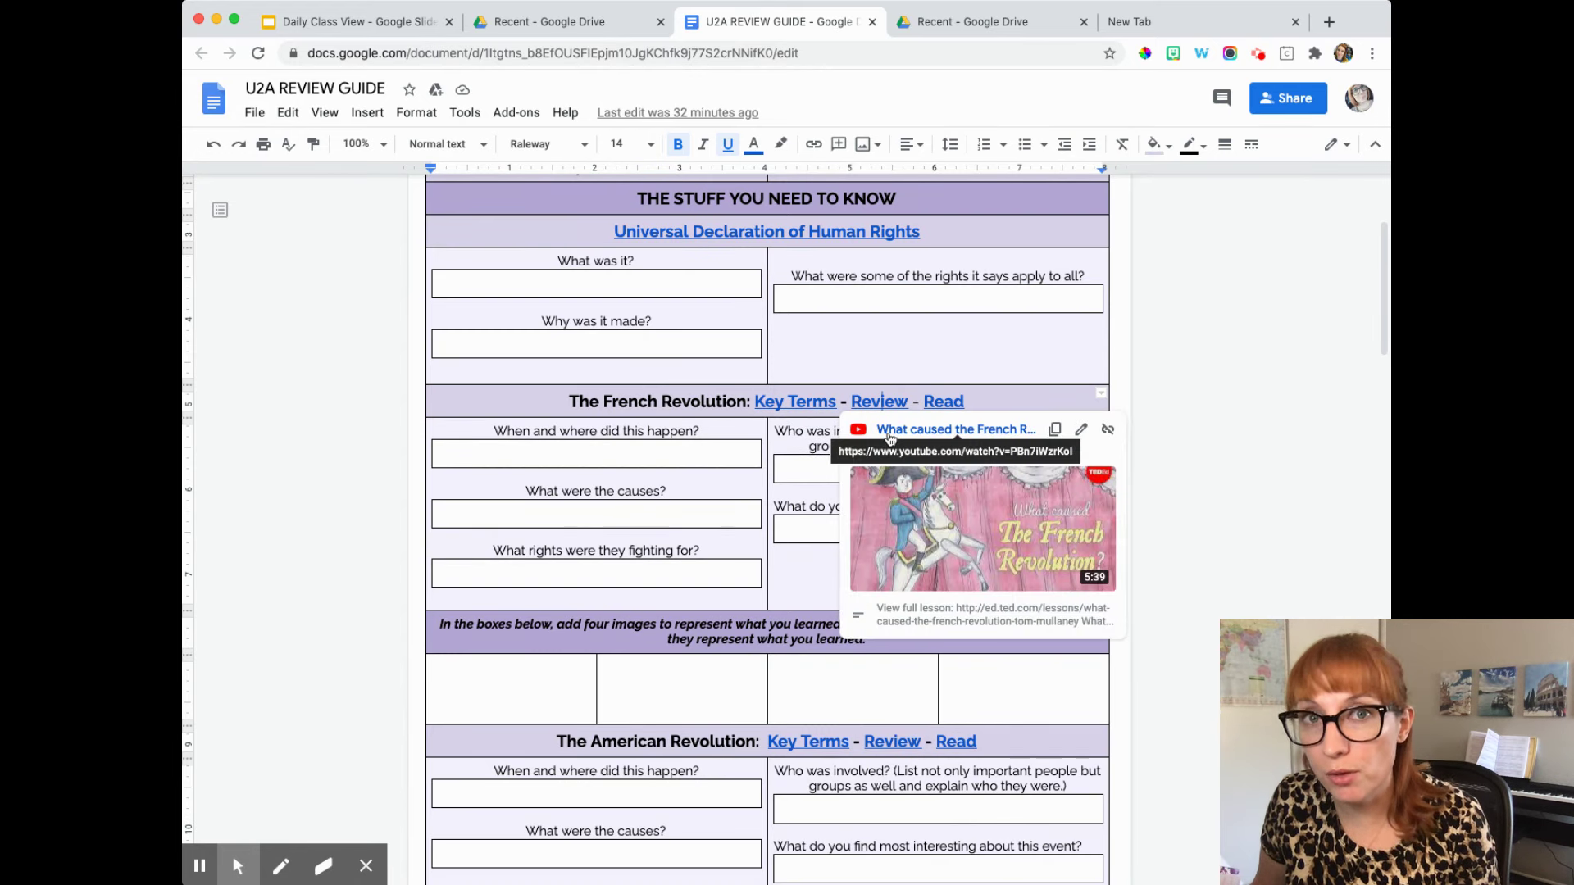
left_click(936, 401)
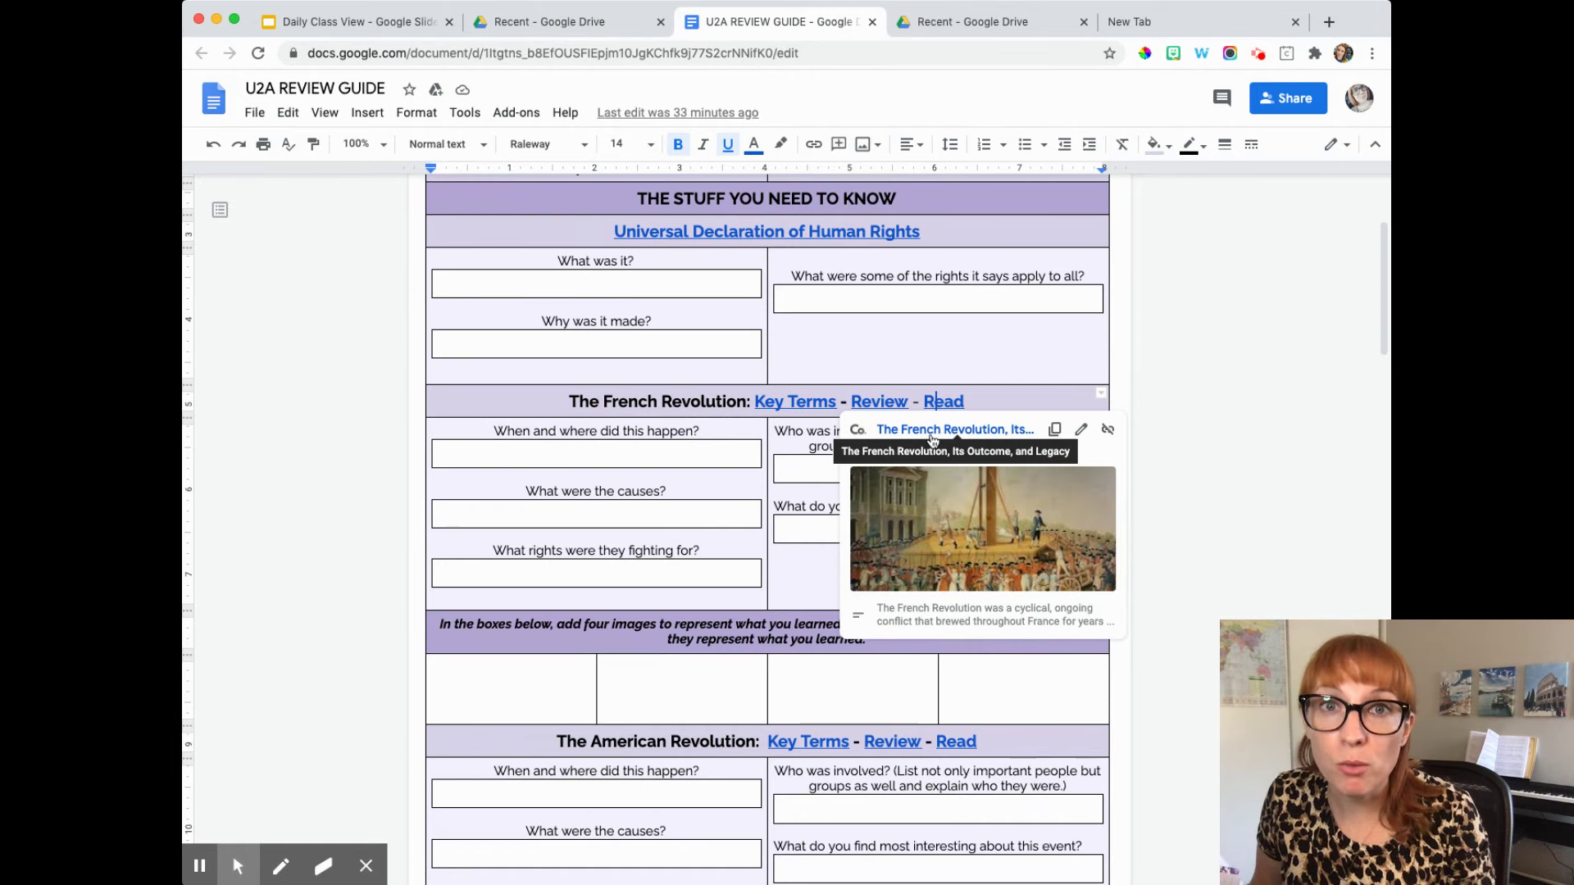
left_click(645, 461)
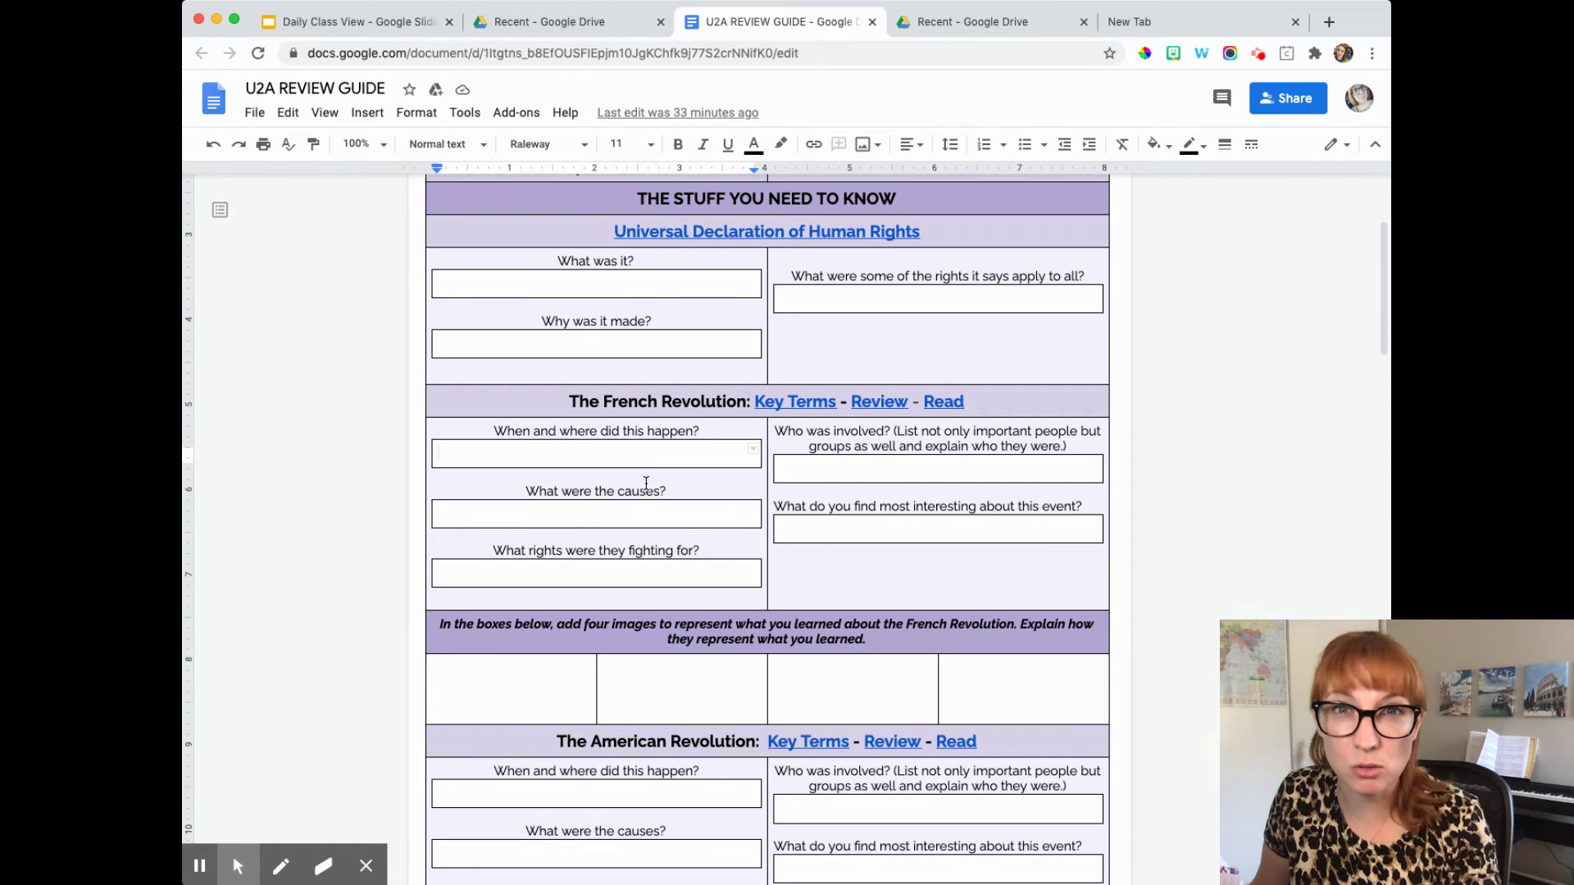
scroll(702, 533, "down", 2)
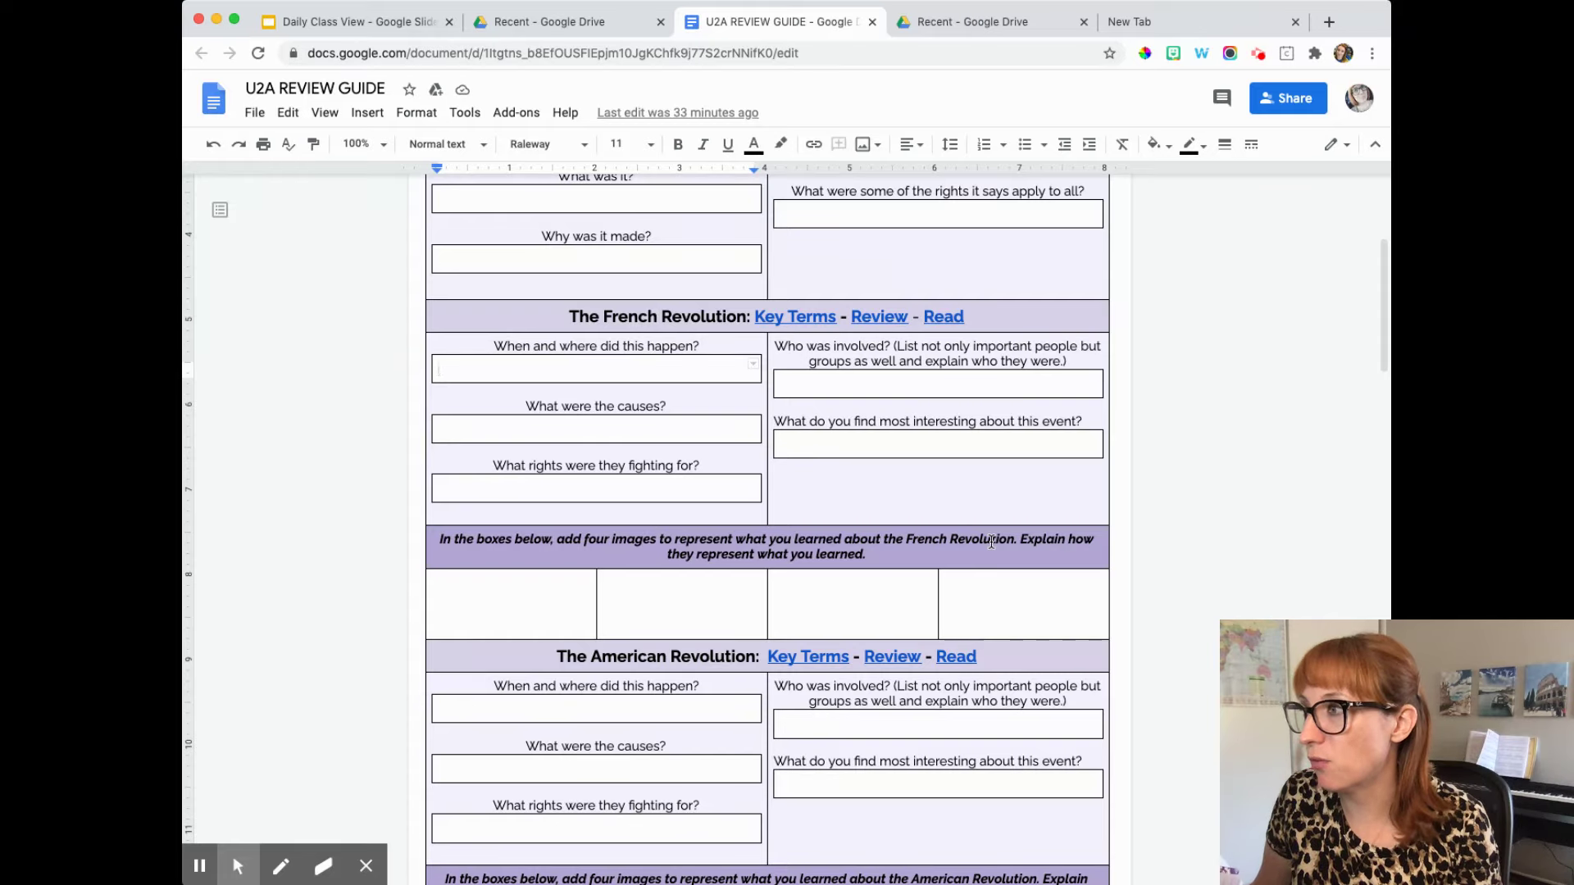
left_click(522, 593)
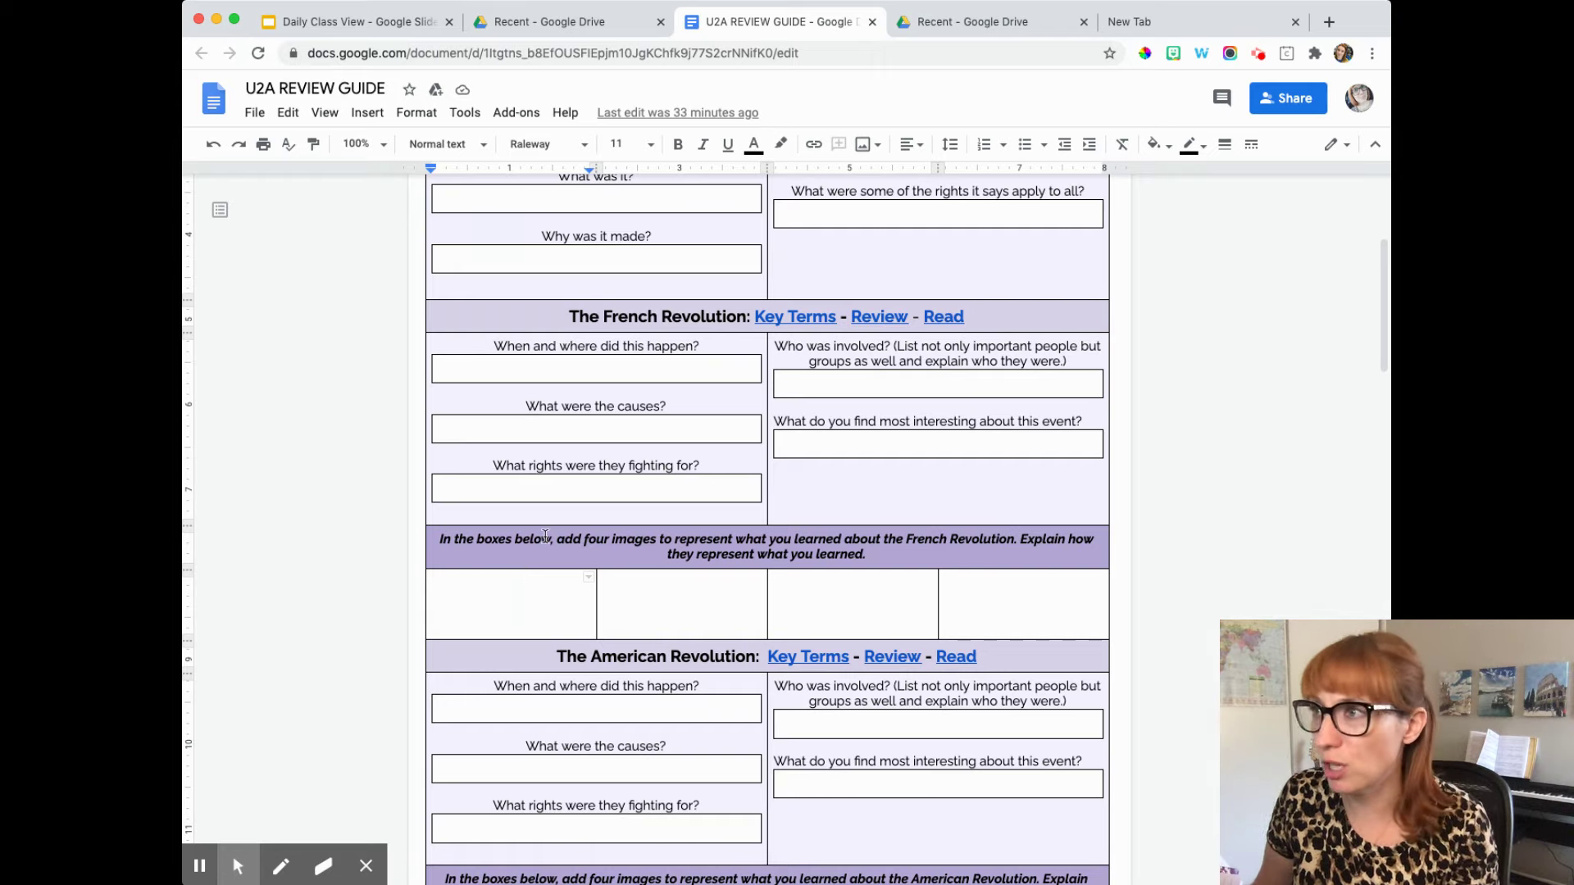
Step: Insert the third web-search result for 'bread' into the first French Revolution image box
left_click(371, 115)
mouse_move(369, 145)
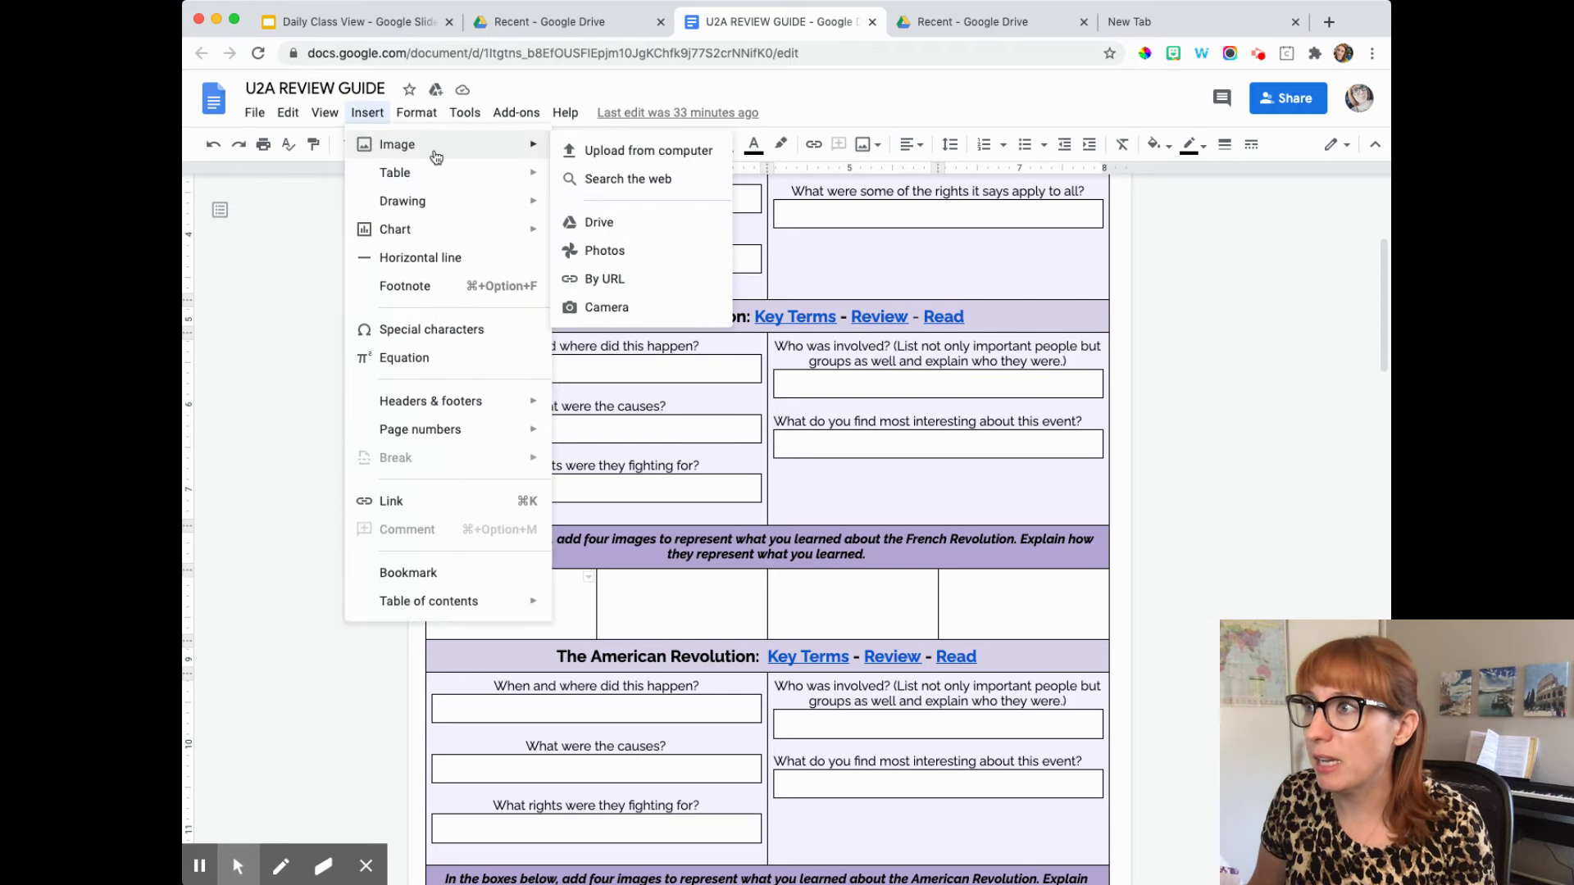
left_click(590, 182)
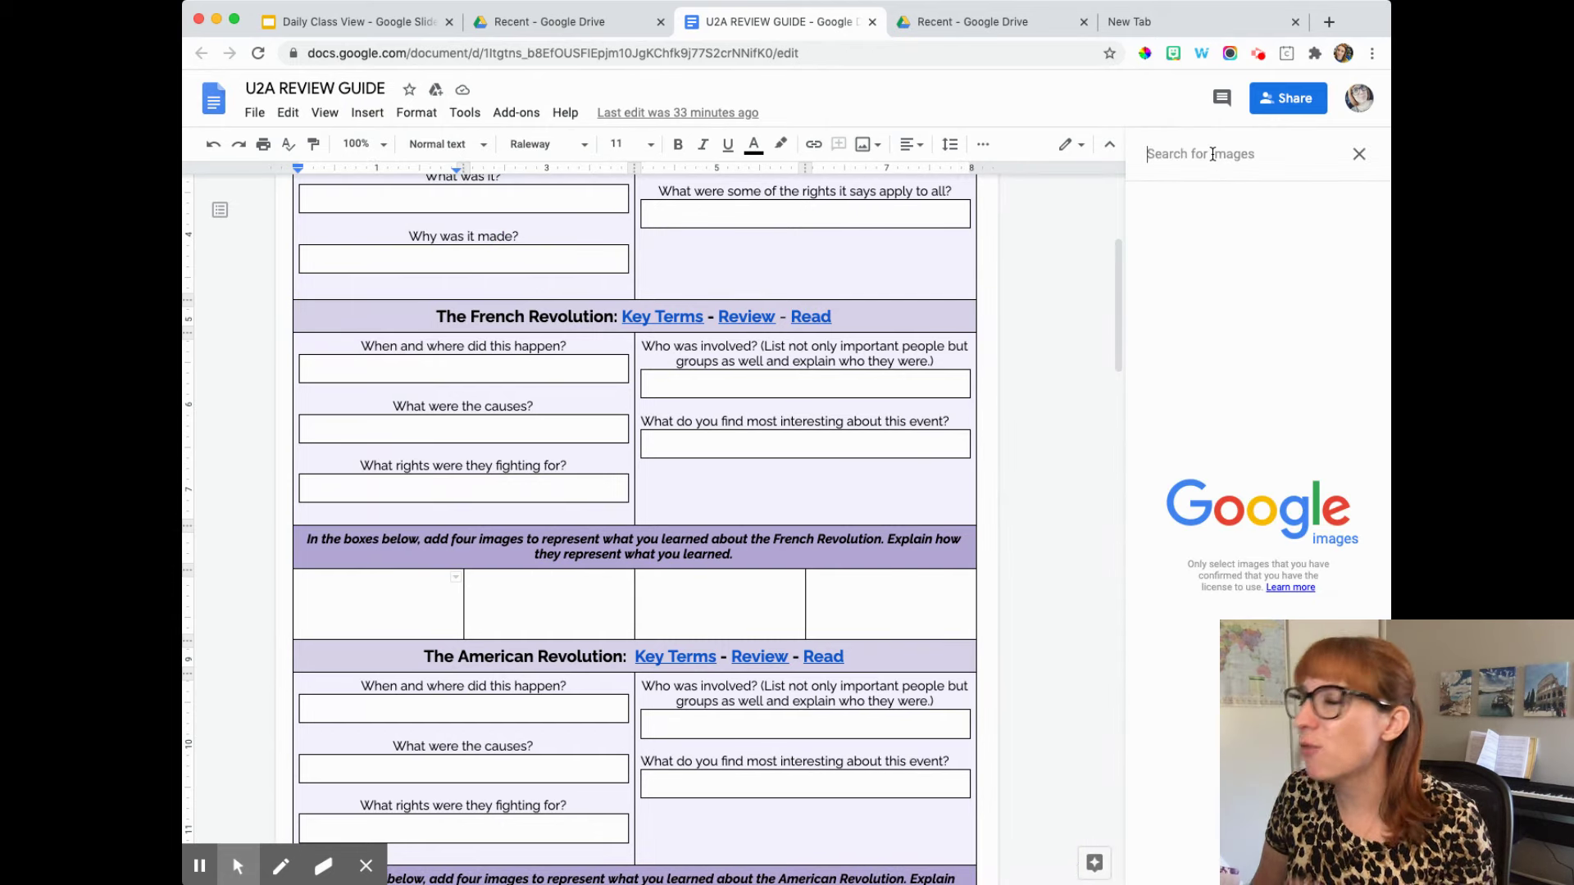
type("bread")
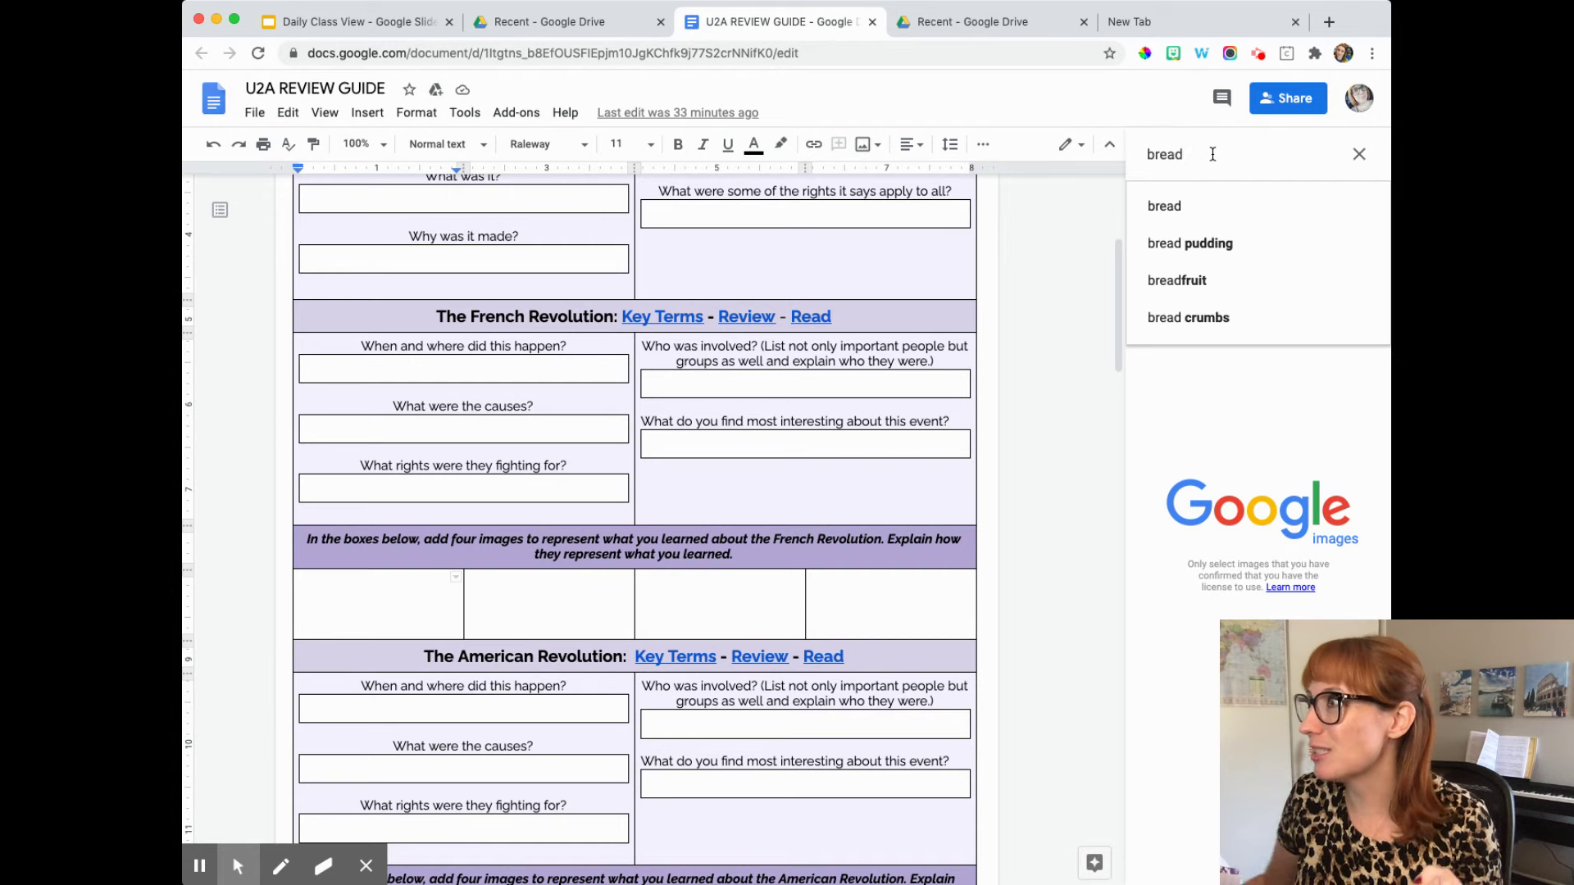
left_click(1186, 206)
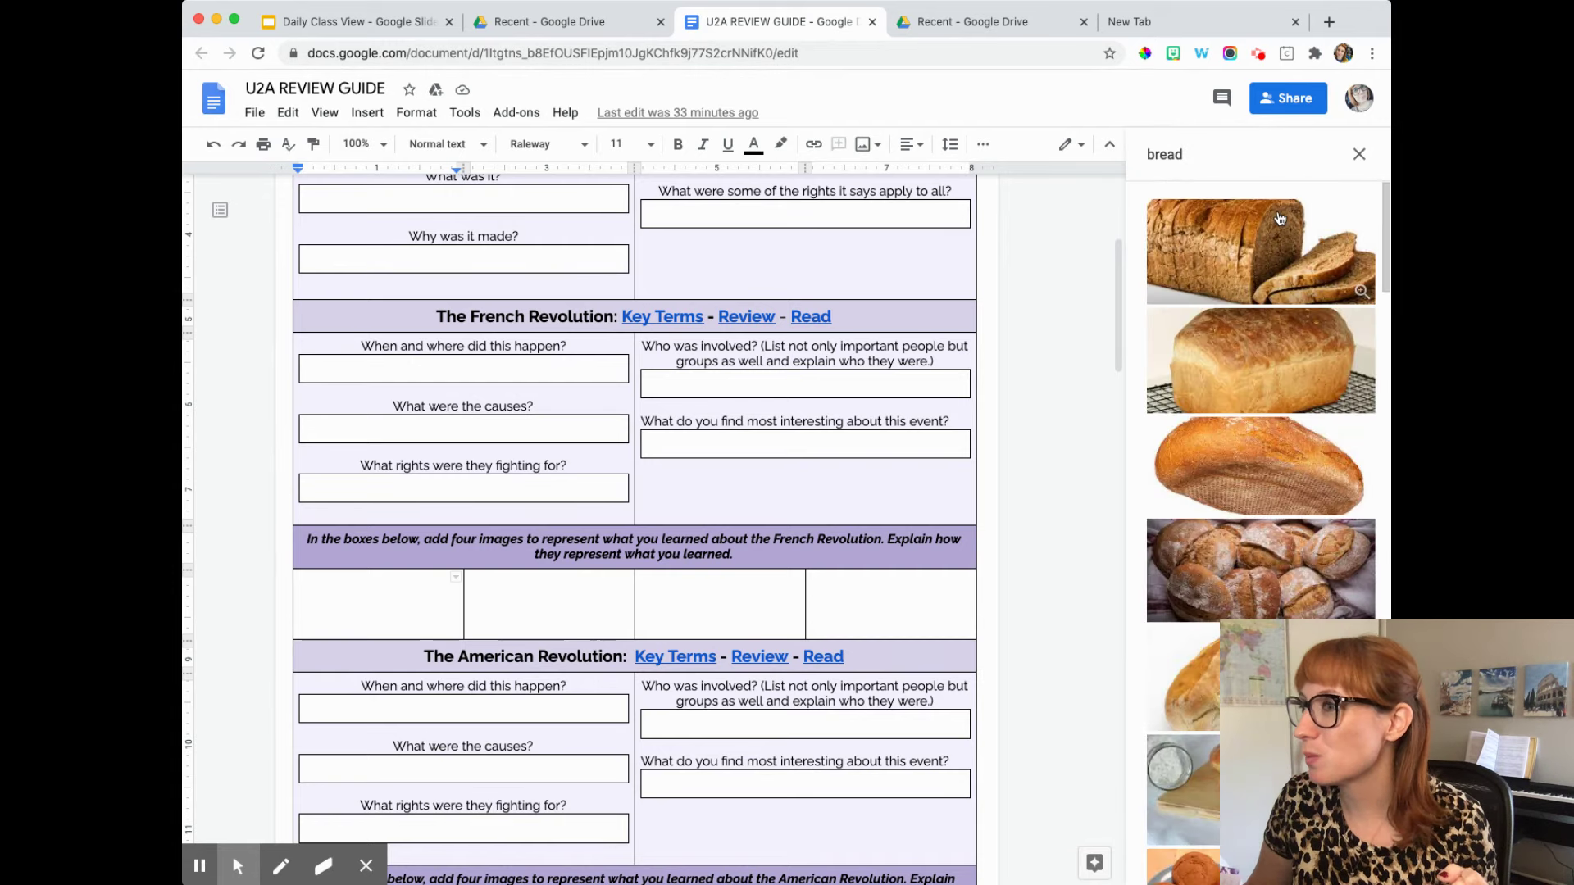
scroll(1238, 512, "down", 1)
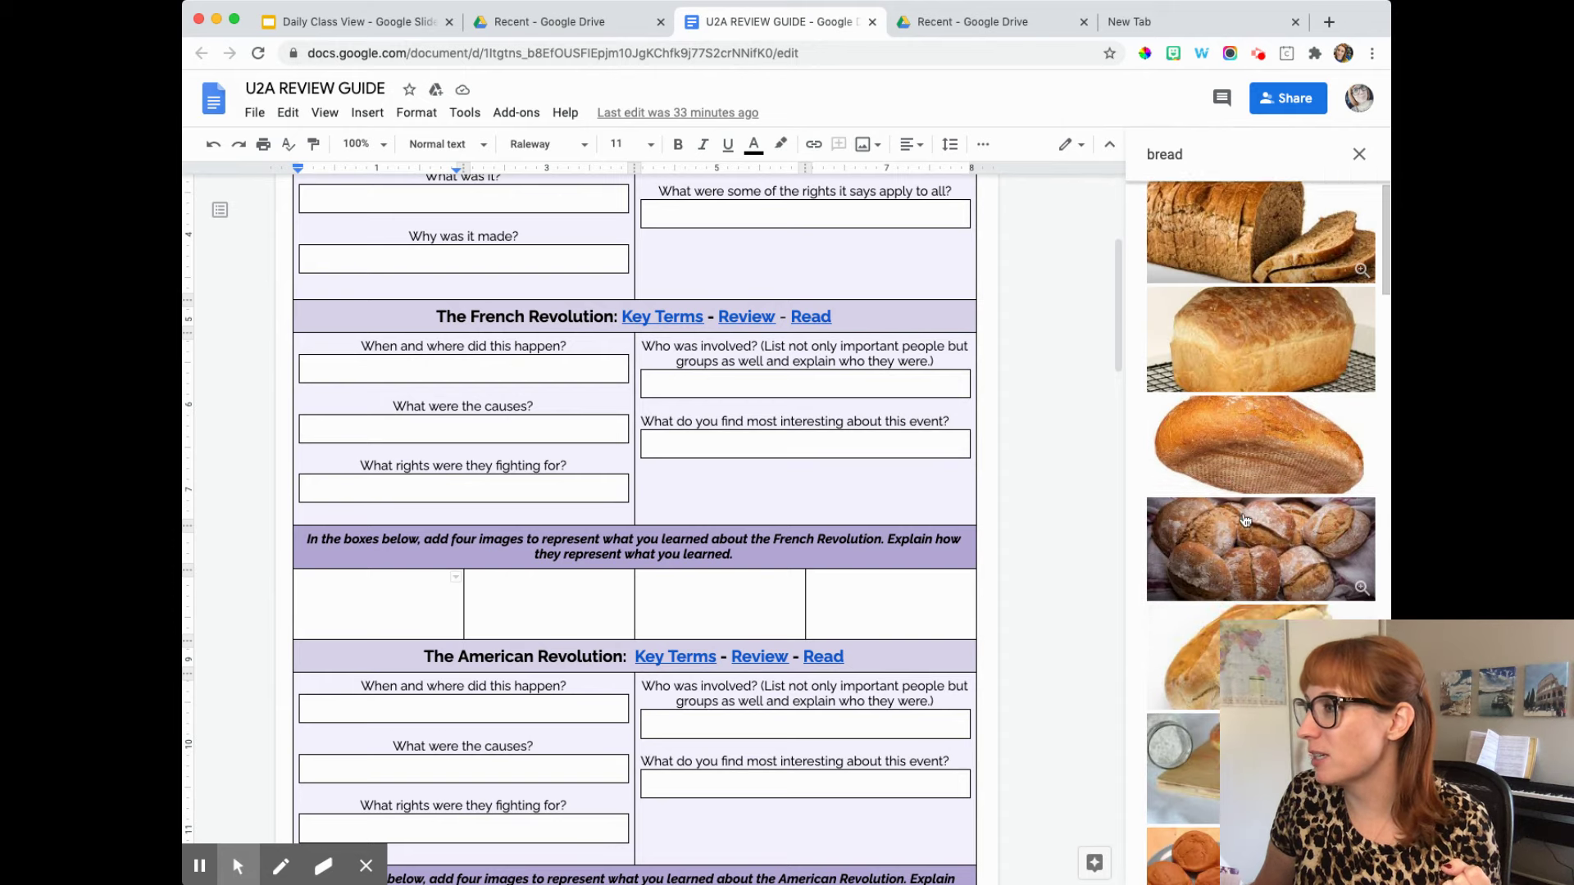
scroll(1242, 504, "up", 1)
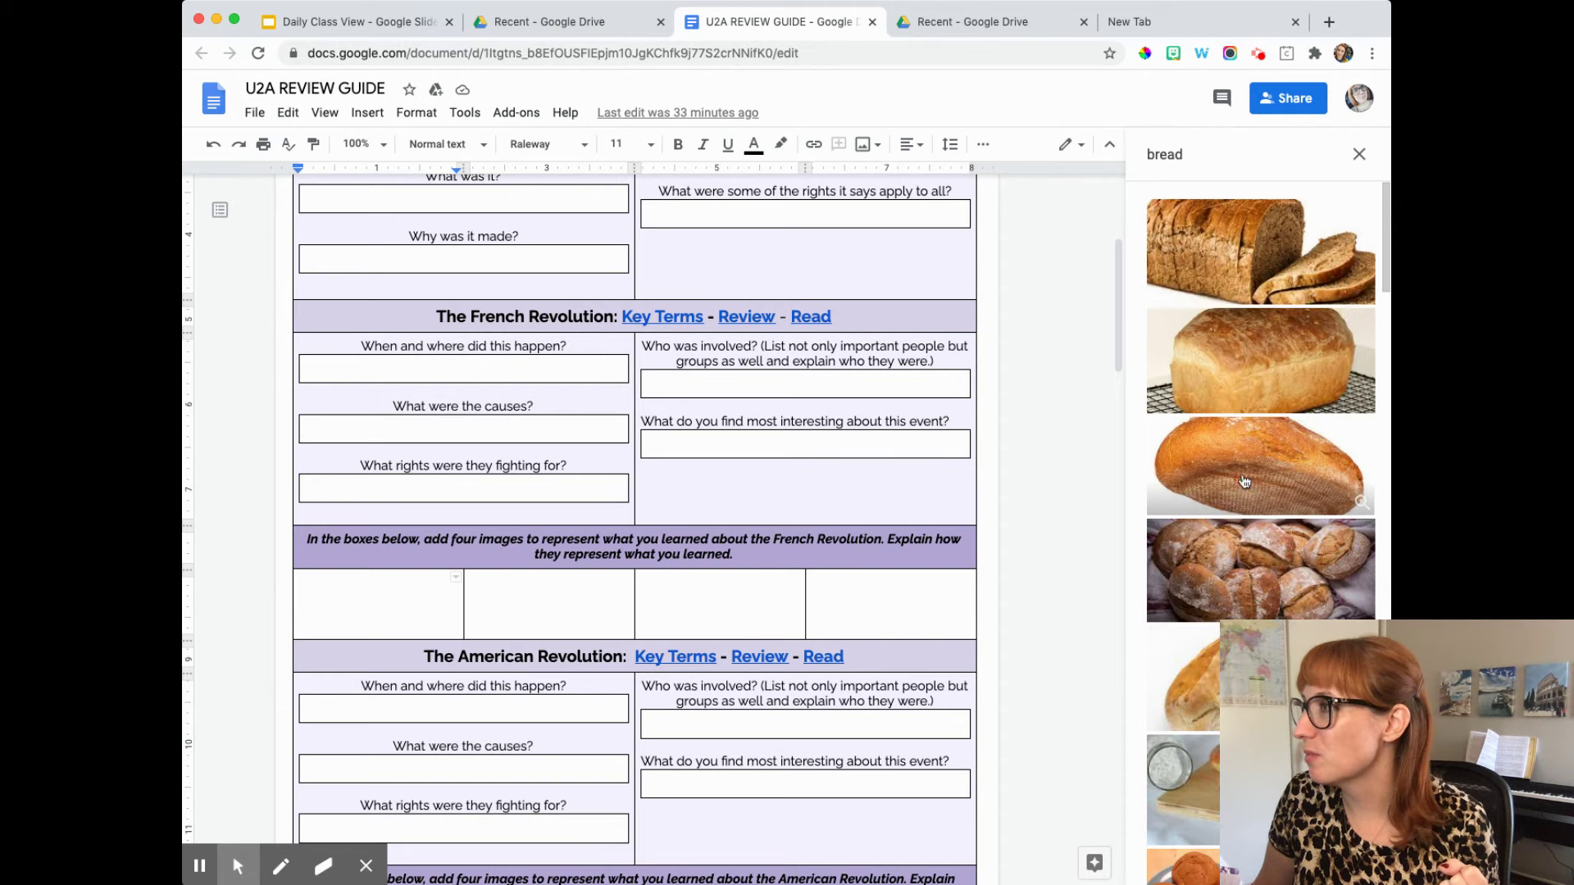
left_click(1242, 485)
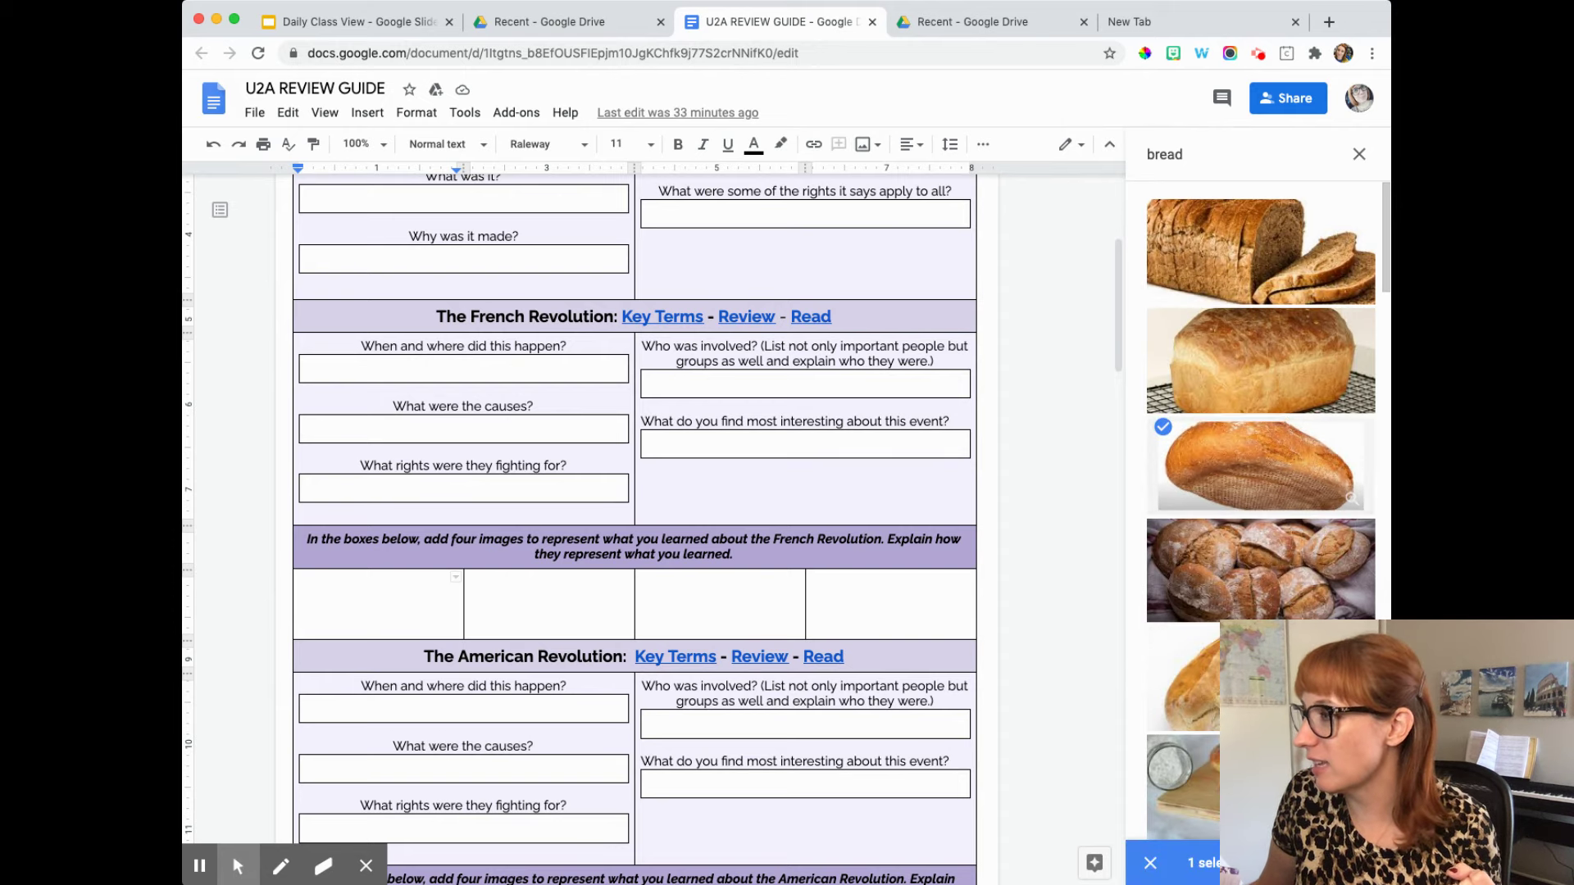
left_click(1352, 864)
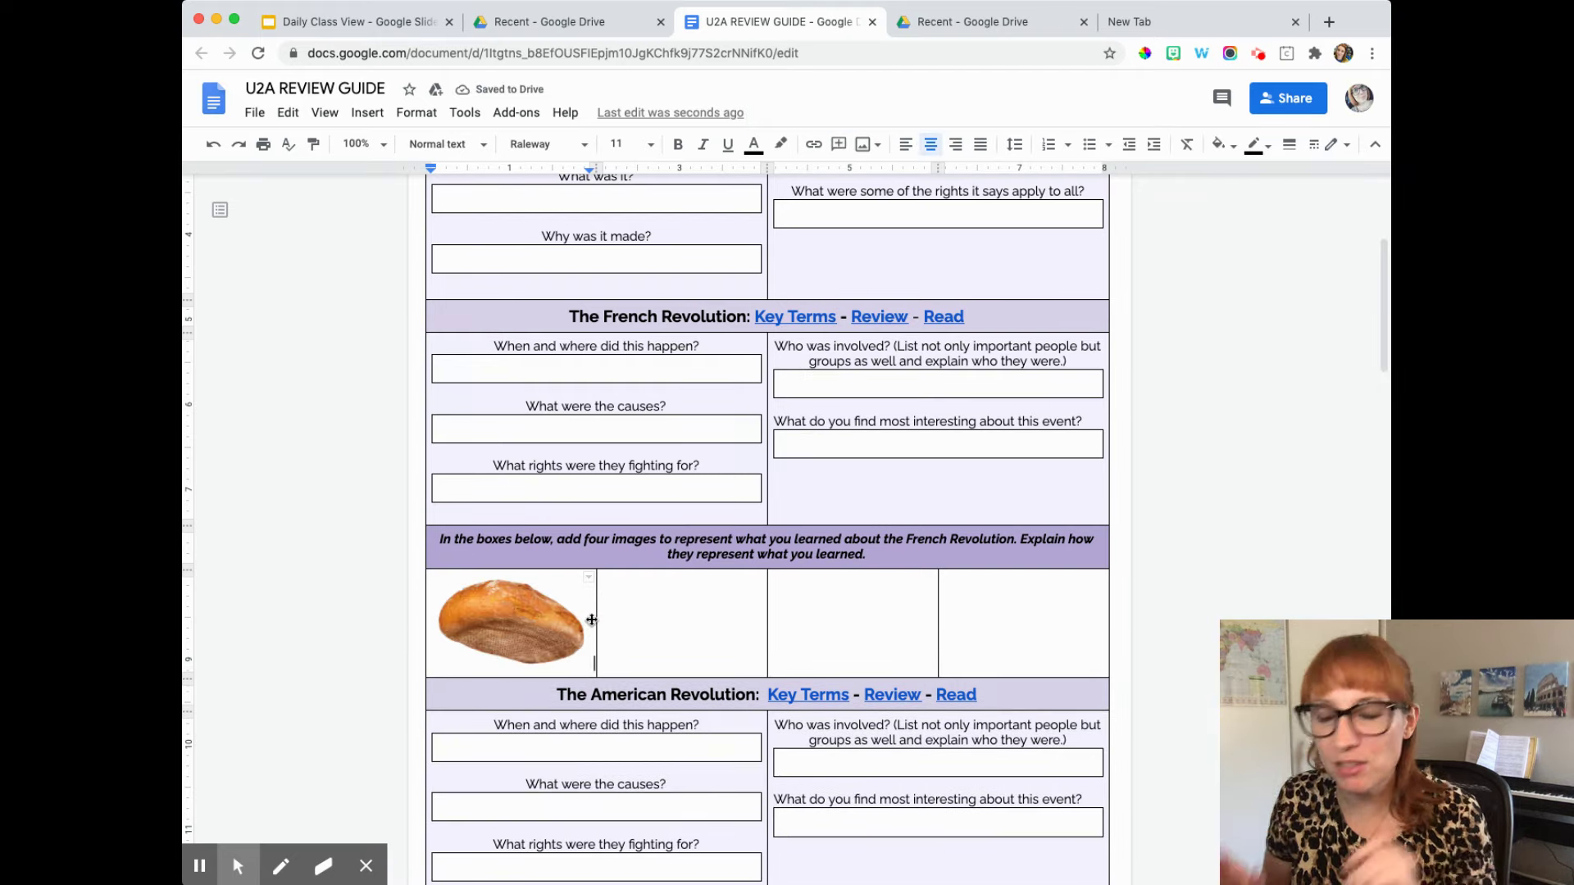
Step: Type the caption 'Bread representes the Women's March on Versailles' below the bread picture
key("Return")
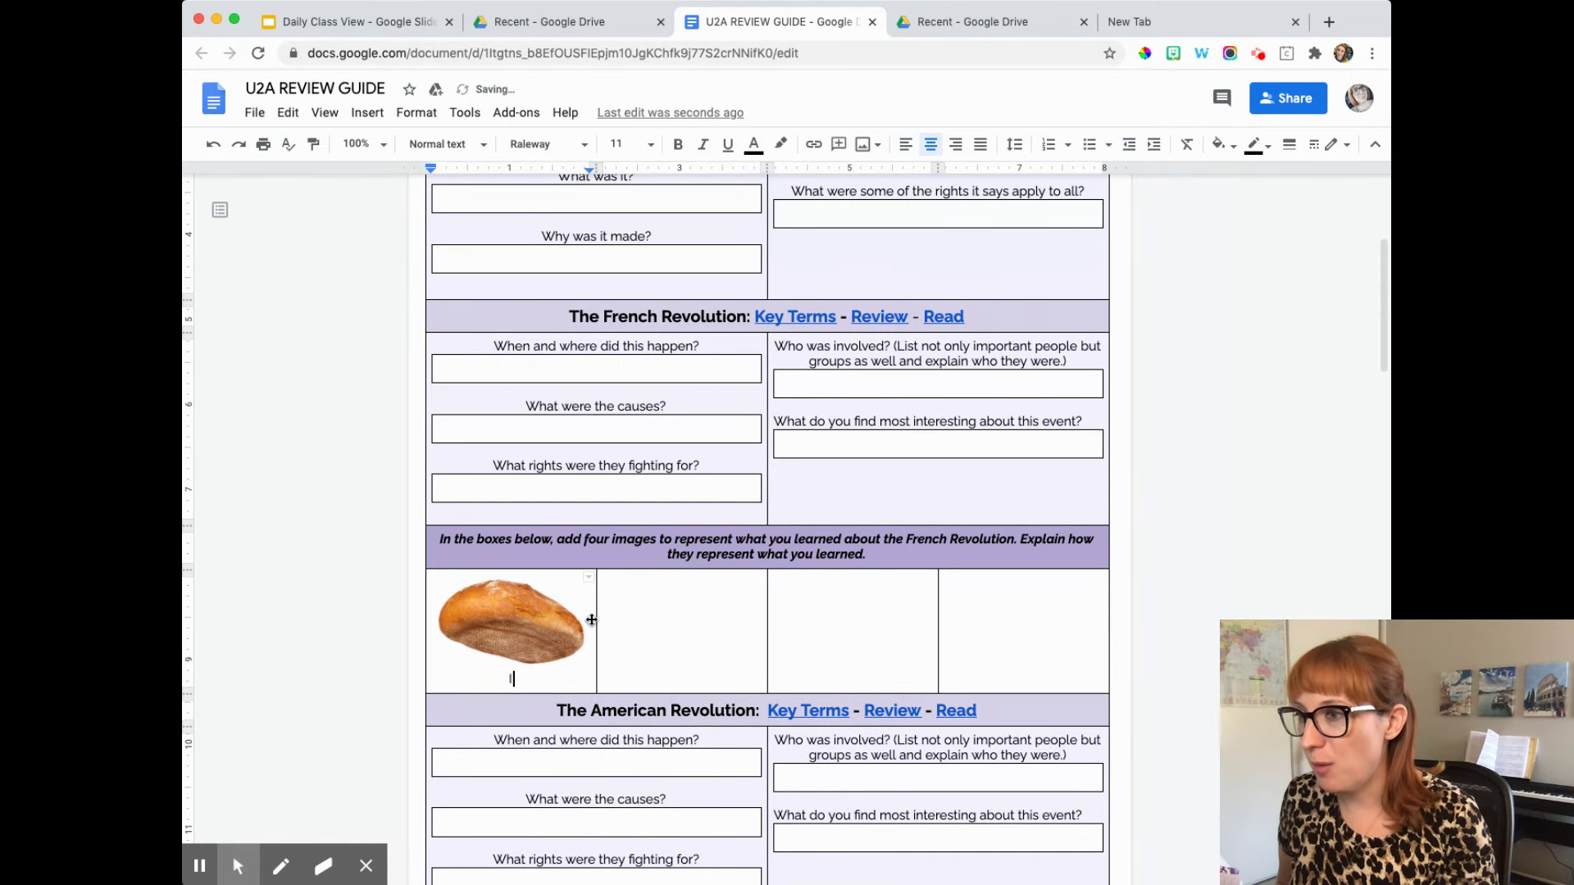
type("Break rep")
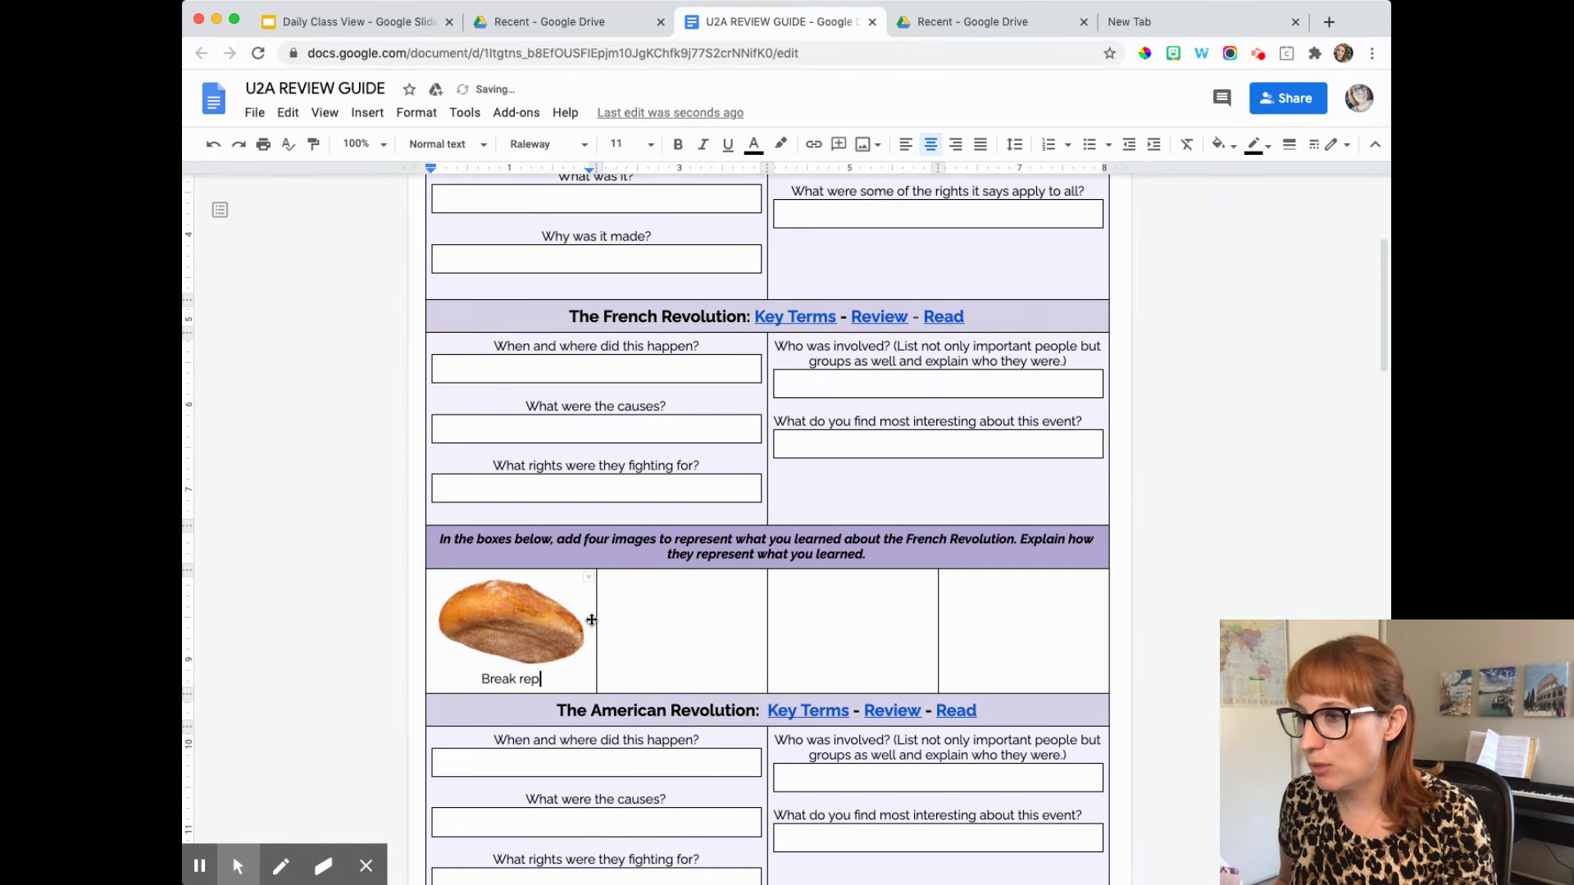
type("res")
key("BackSpace")
key("BackSpace")
key("BackSpace")
key("BackSpace")
key("BackSpace")
key("BackSpace")
key("BackSpace")
key("BackSpace")
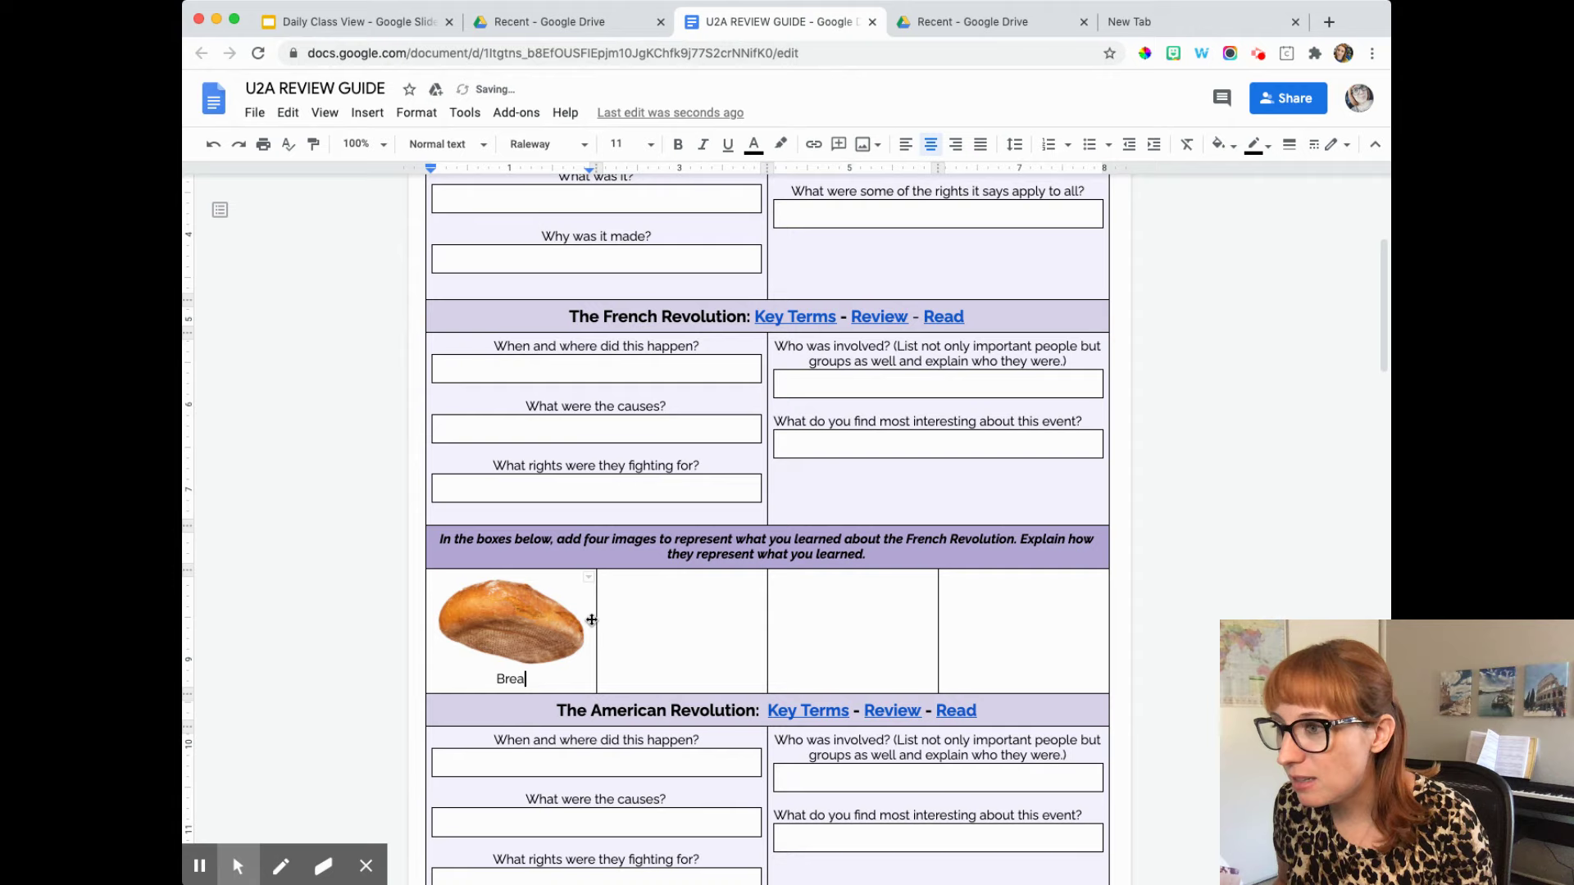
type("d repr")
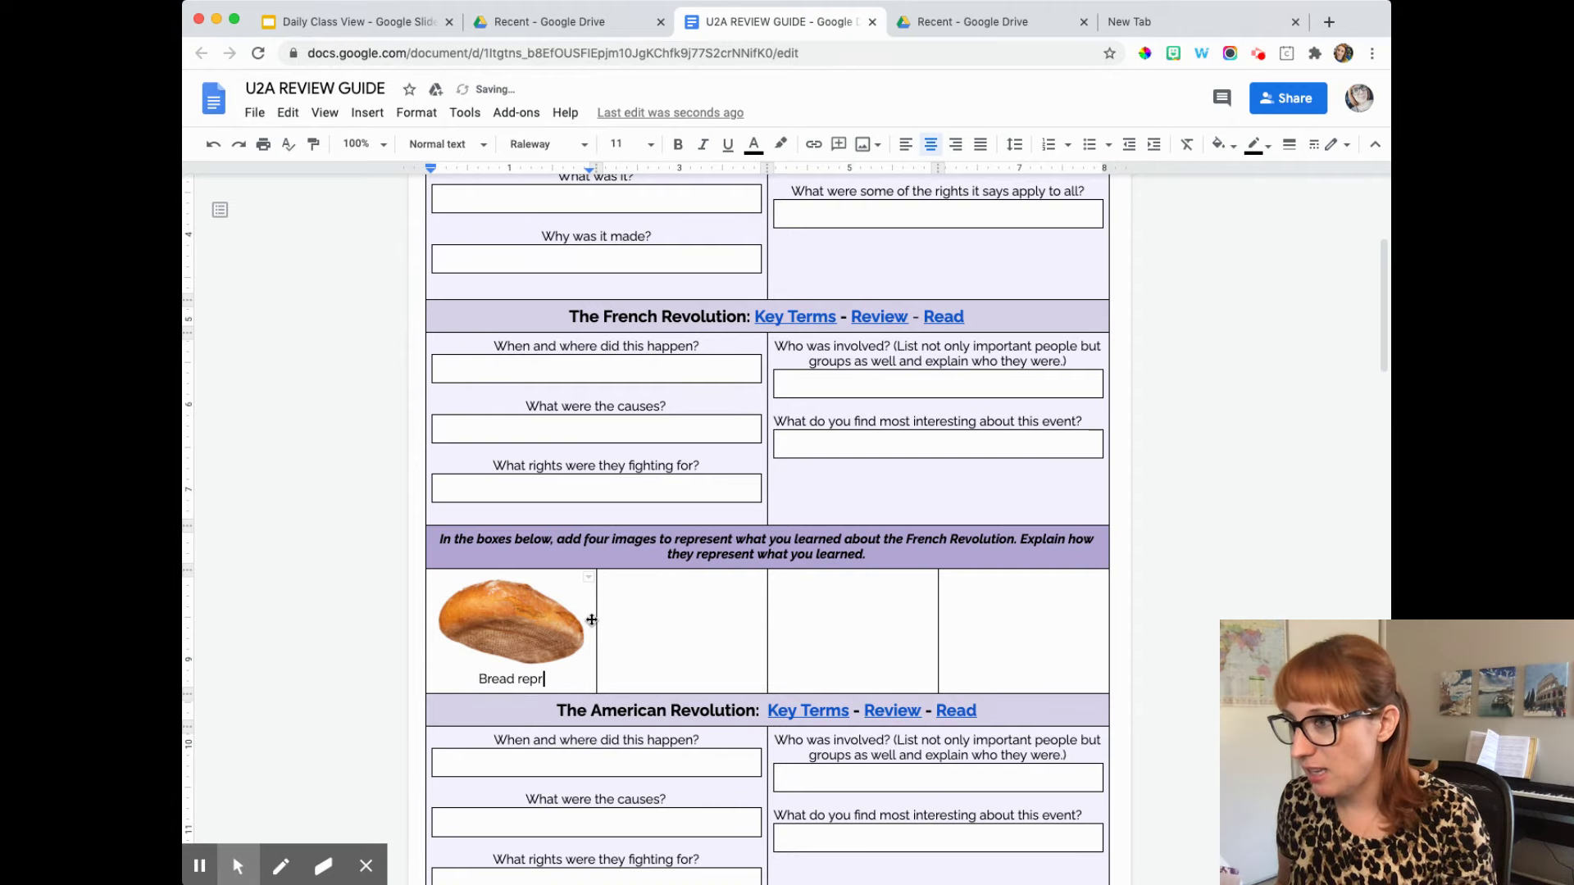
type("esentes the Women's")
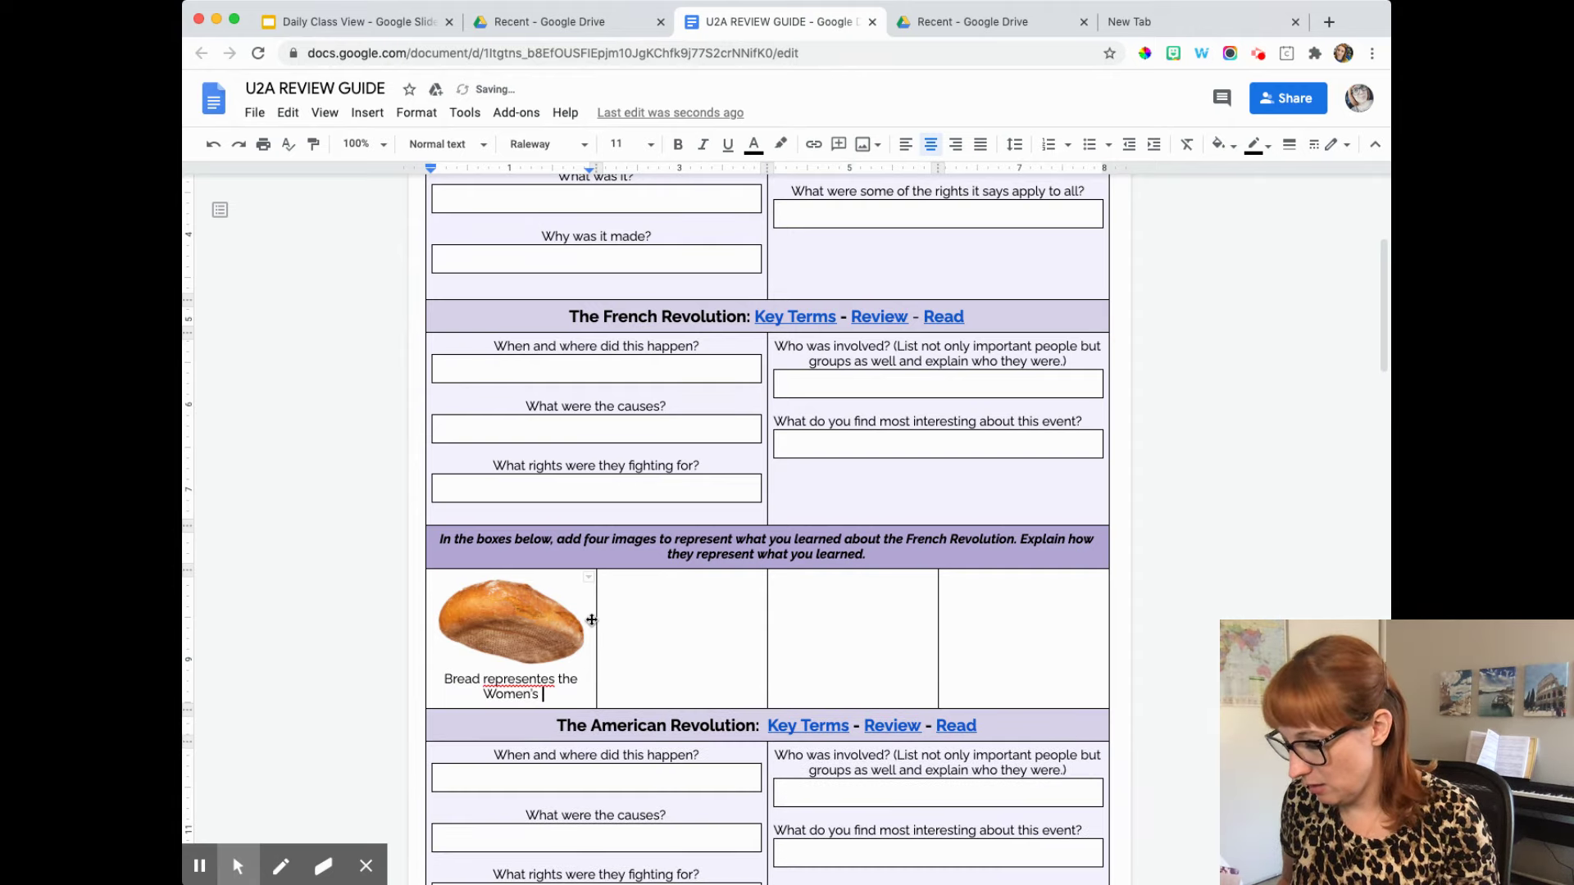
type("March on ")
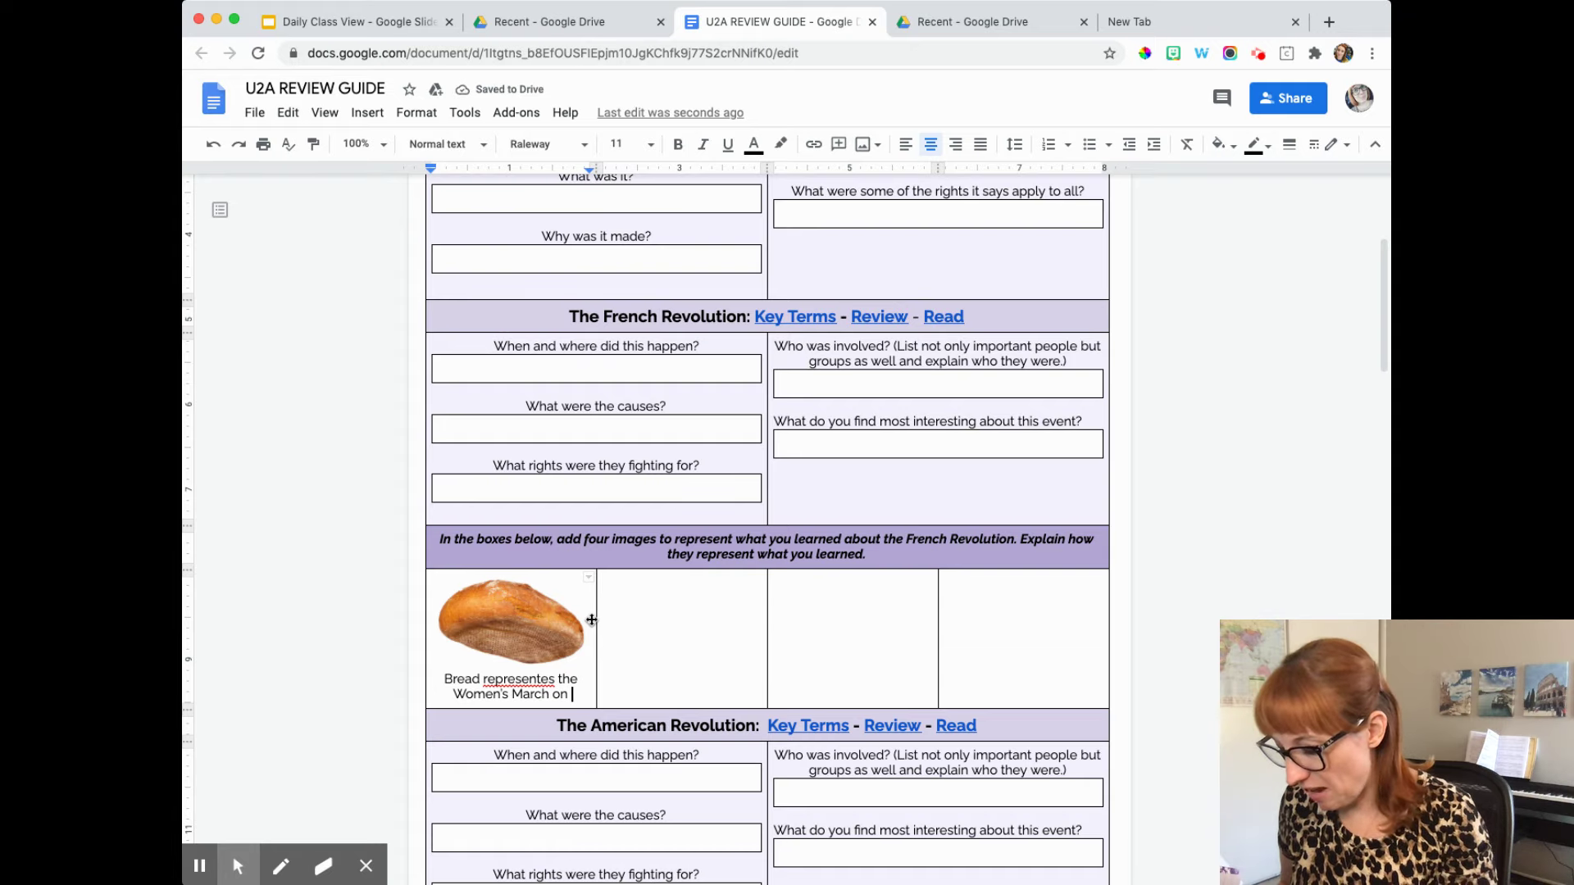
type("Vers")
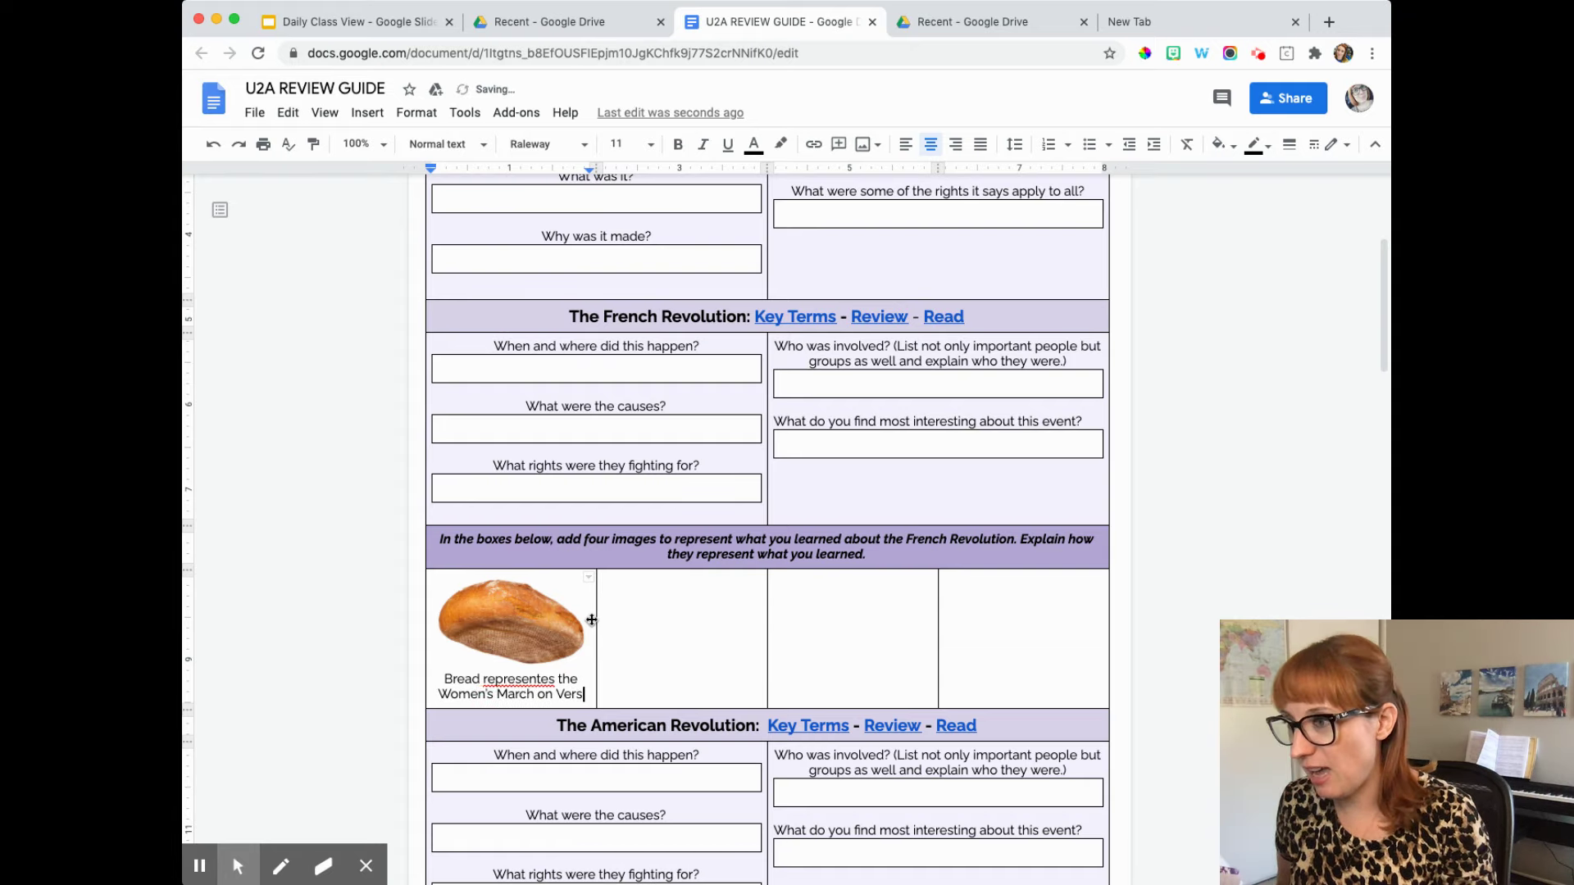
type("ailles")
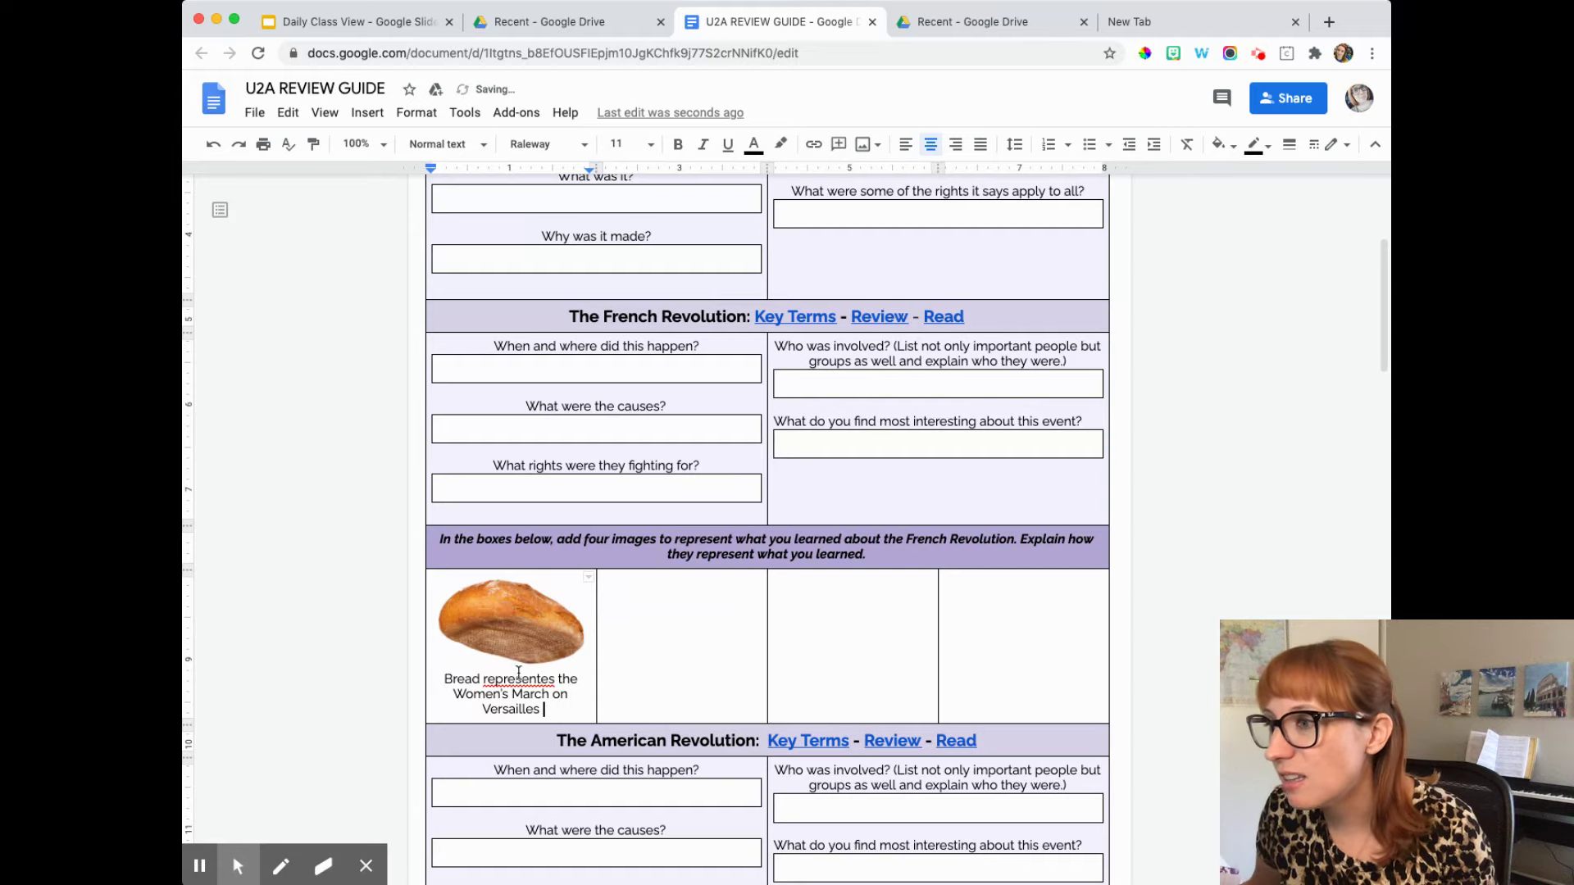
Step: Correct 'representes' to 'represents' using the spelling suggestion
right_click(518, 677)
left_click(577, 489)
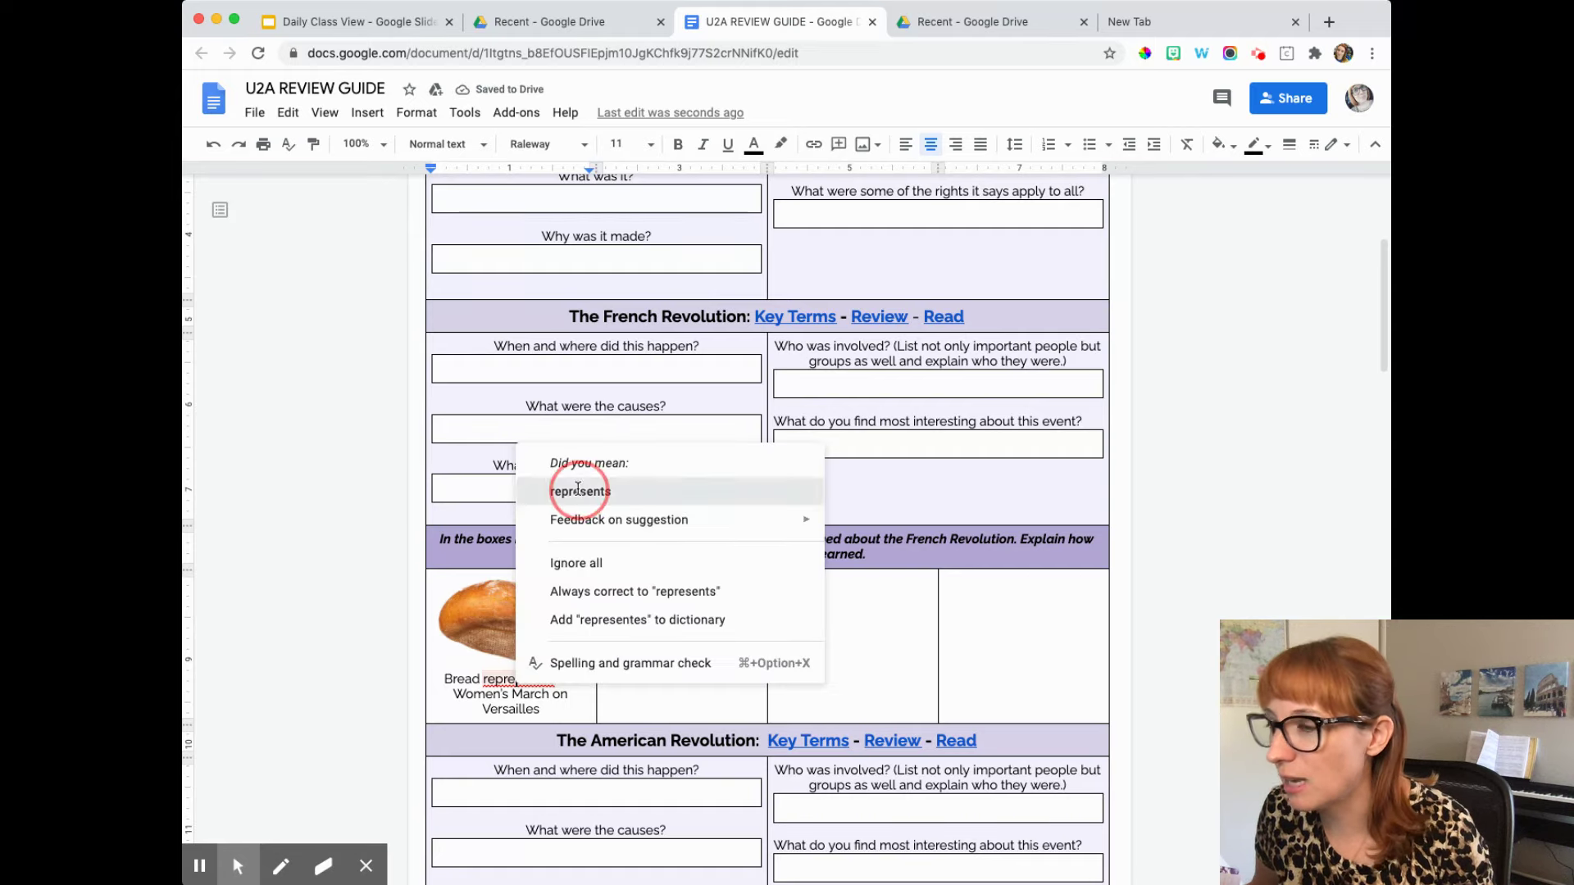
left_click(695, 620)
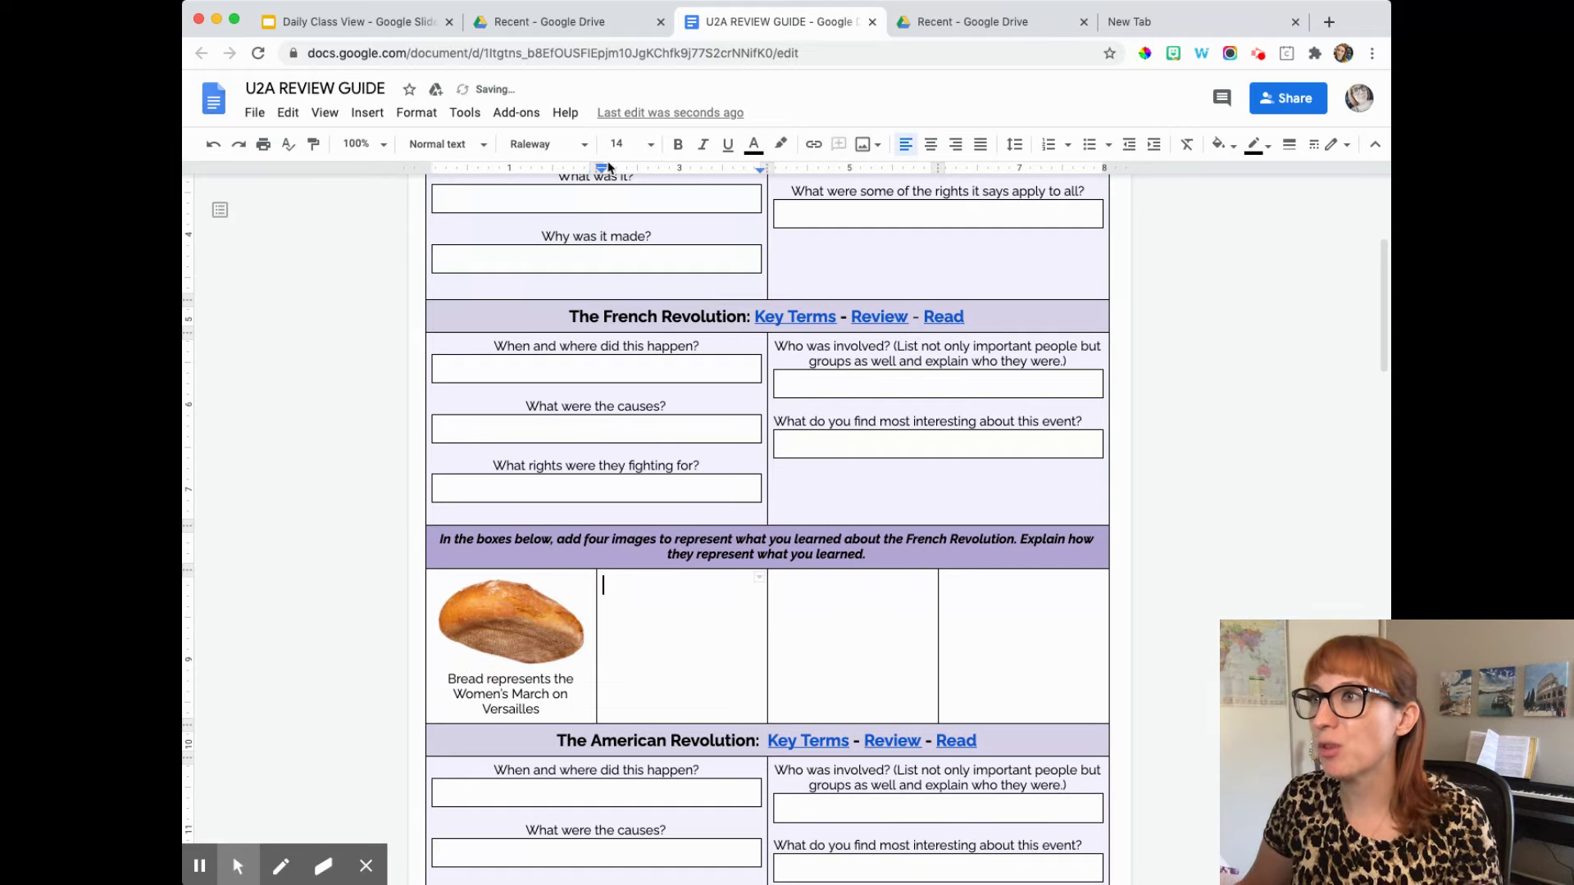
Step: Insert the red crown picture from a web search for 'crown' into the second image box
left_click(368, 114)
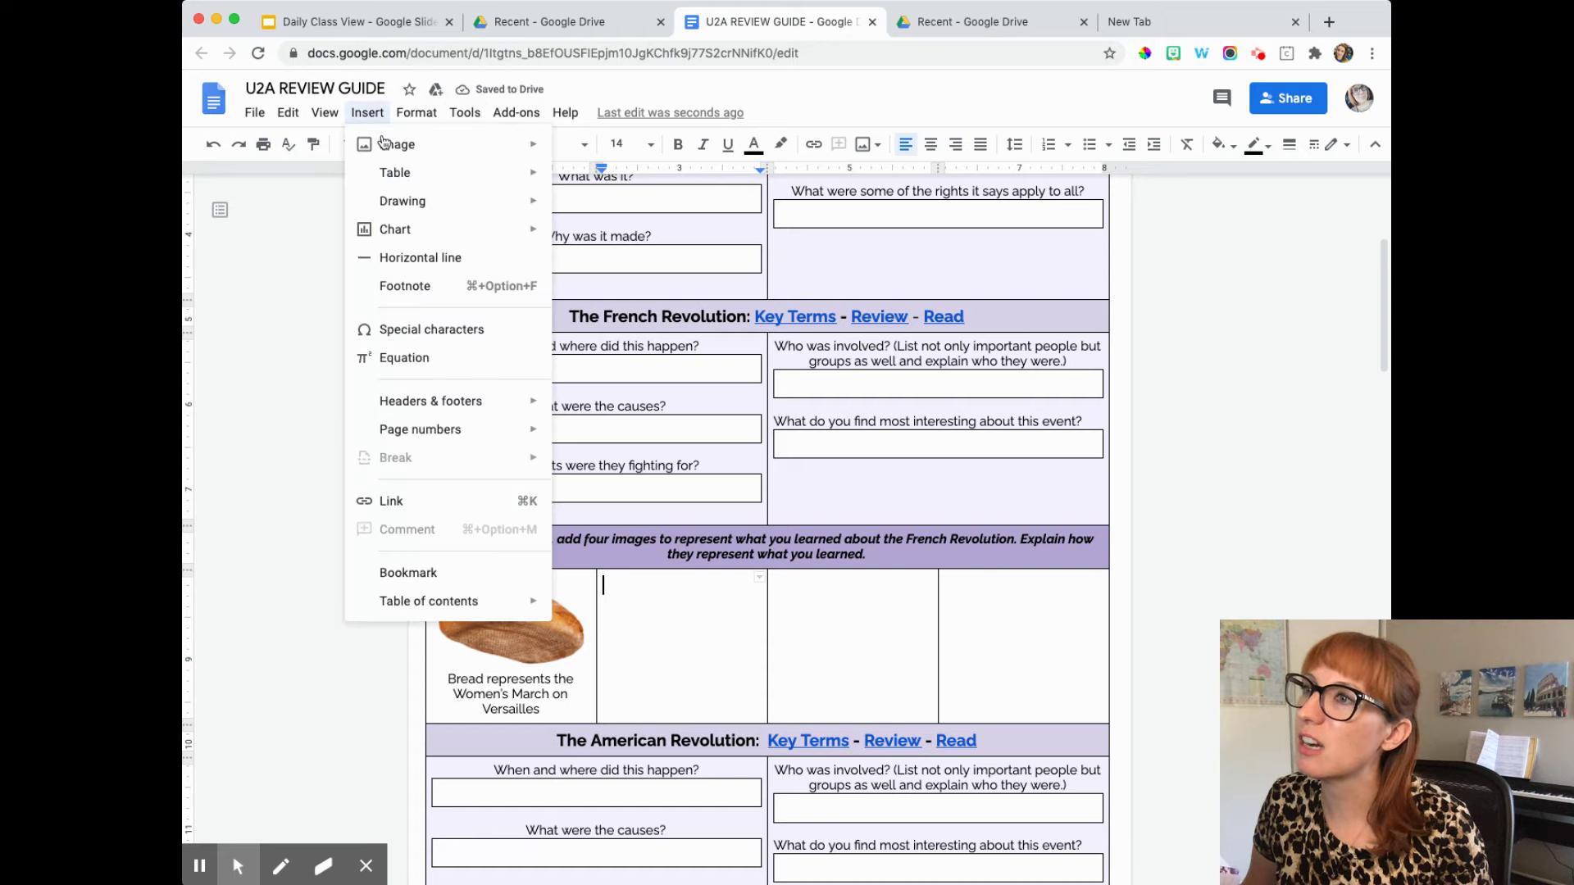
mouse_move(450, 147)
left_click(625, 174)
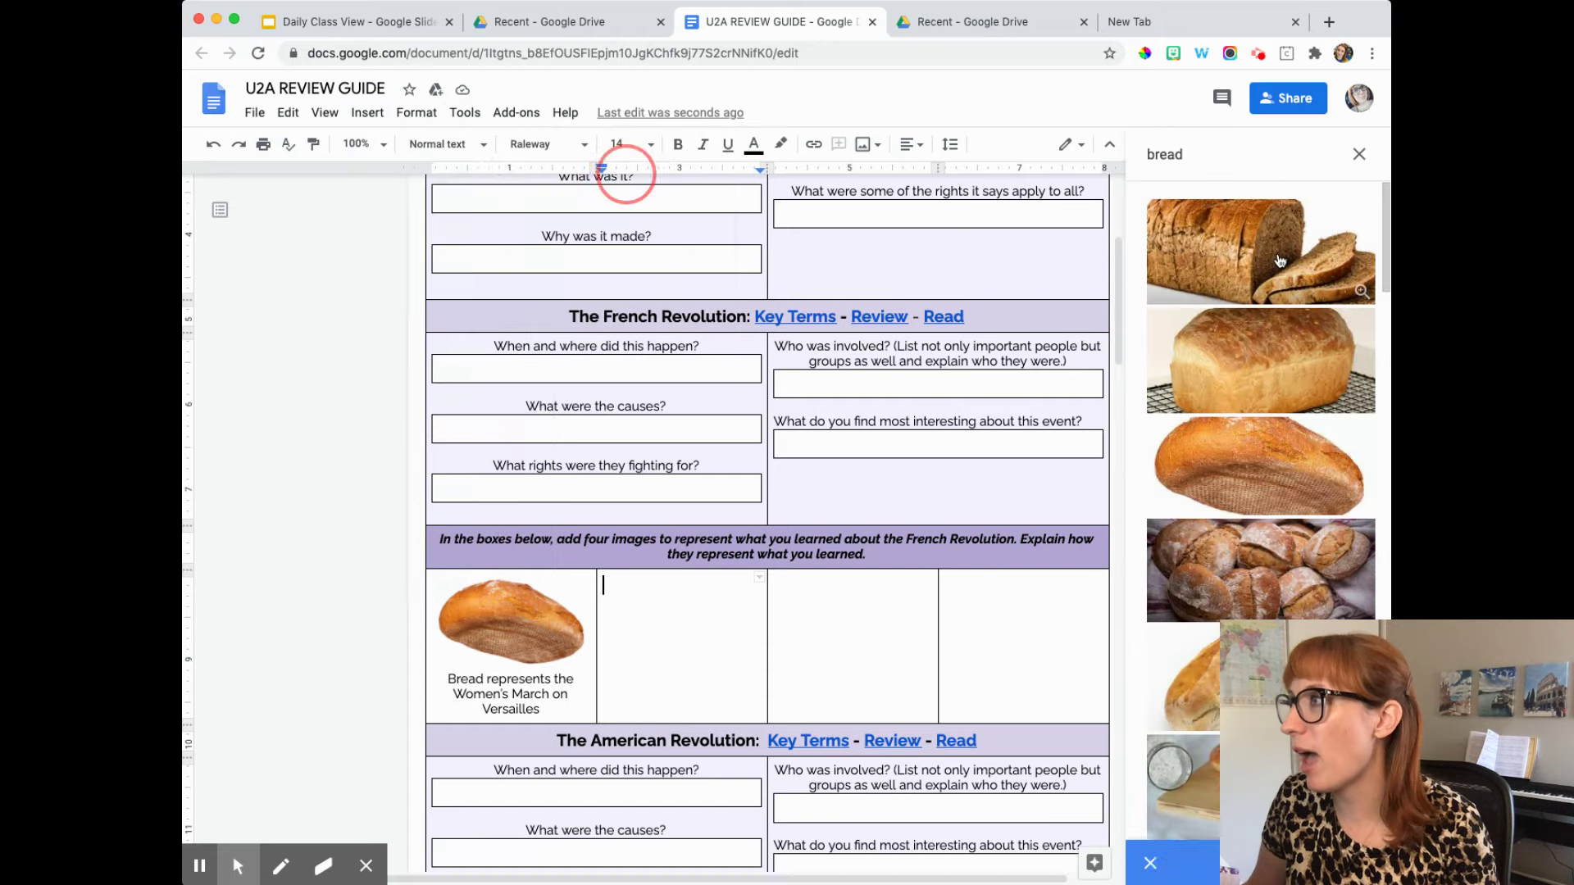
left_click(1180, 155)
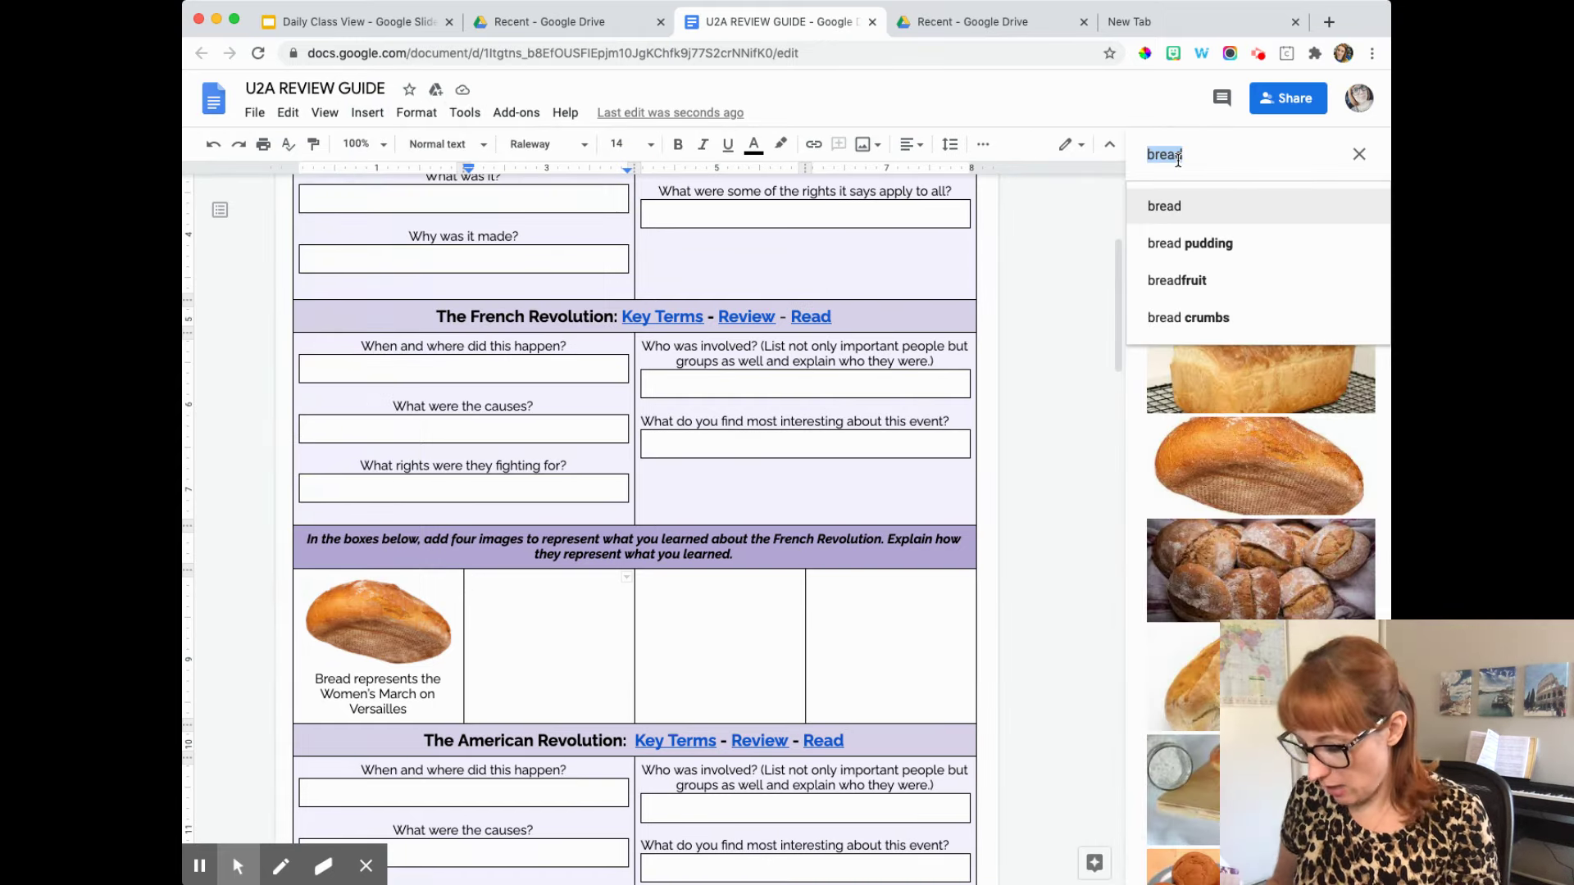
type("crown")
key("Return")
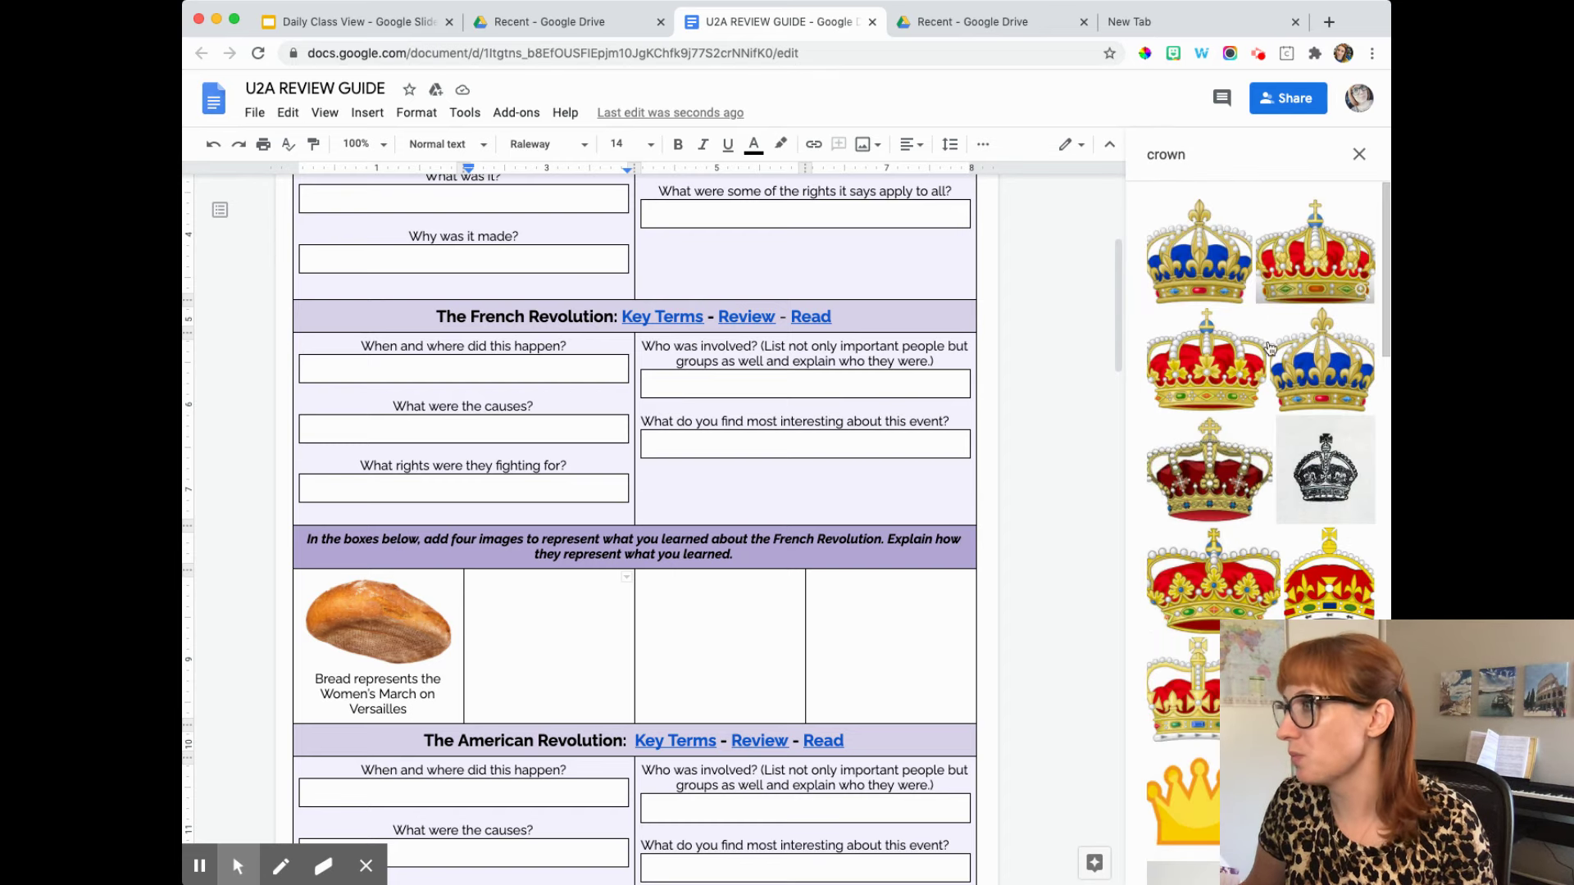
left_click(1308, 257)
left_click(1345, 863)
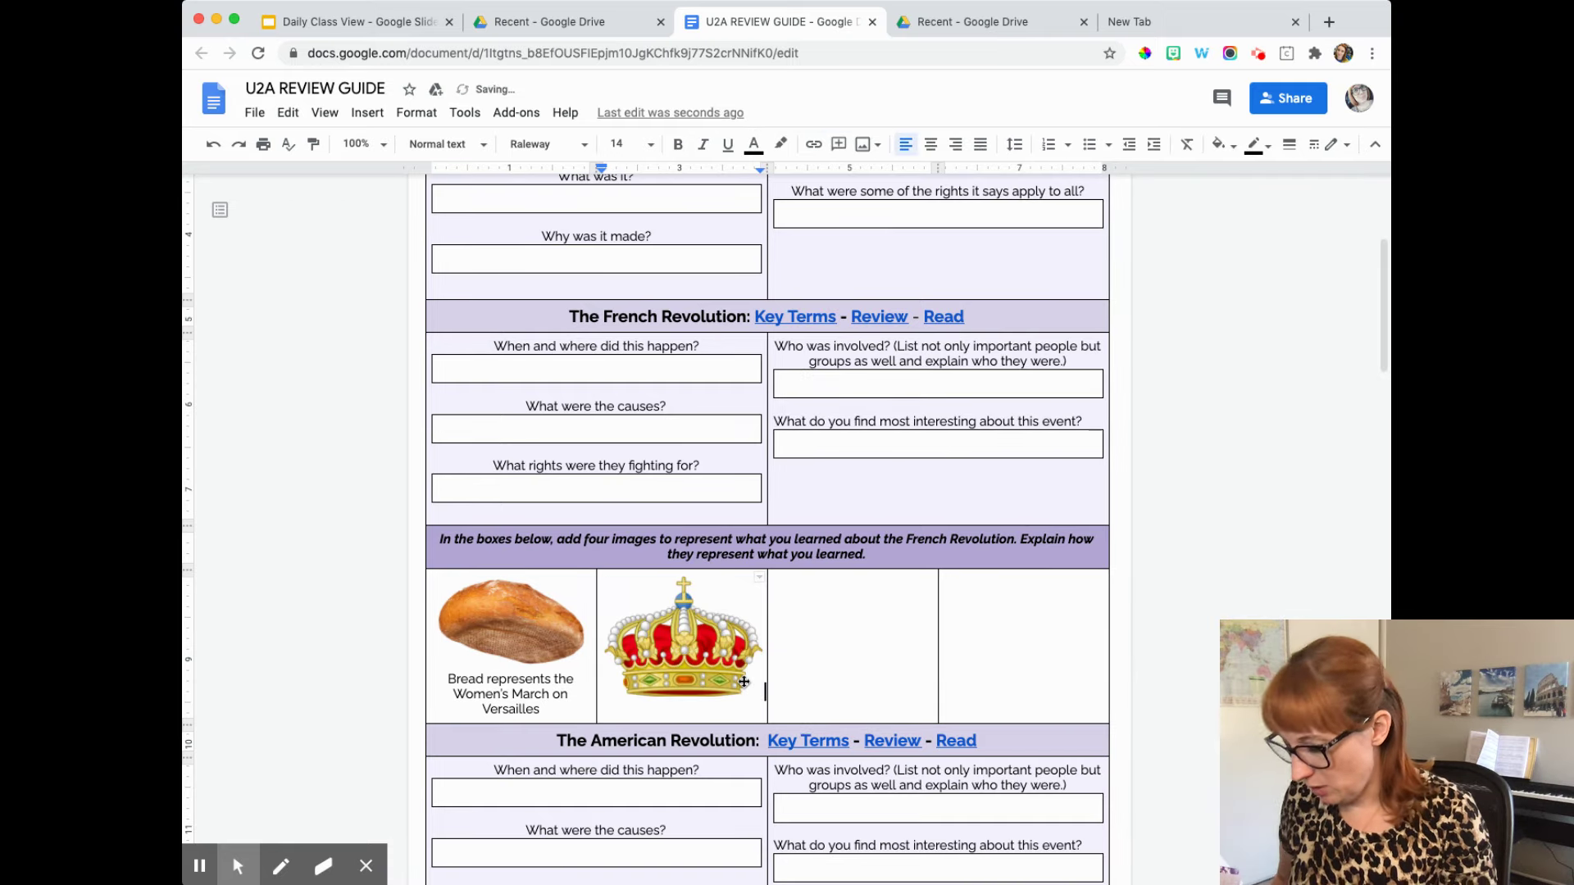
Step: Caption the crown picture 'Crow represents the fight against the monarchy.'
key("Return")
type("Crownd")
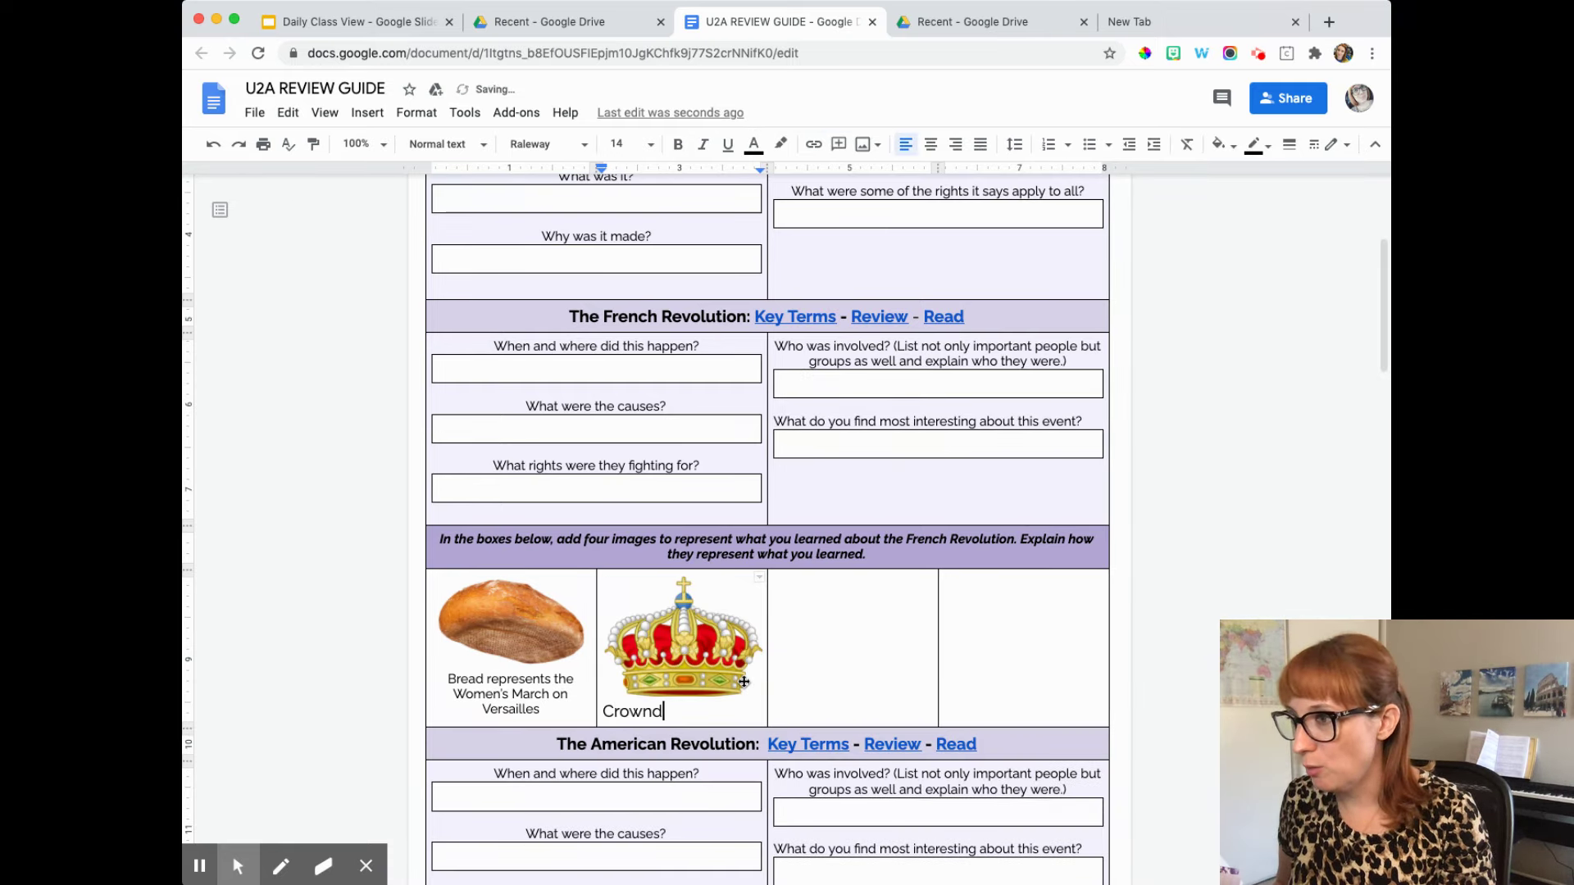
key("BackSpace")
key("BackSpace")
type("rep")
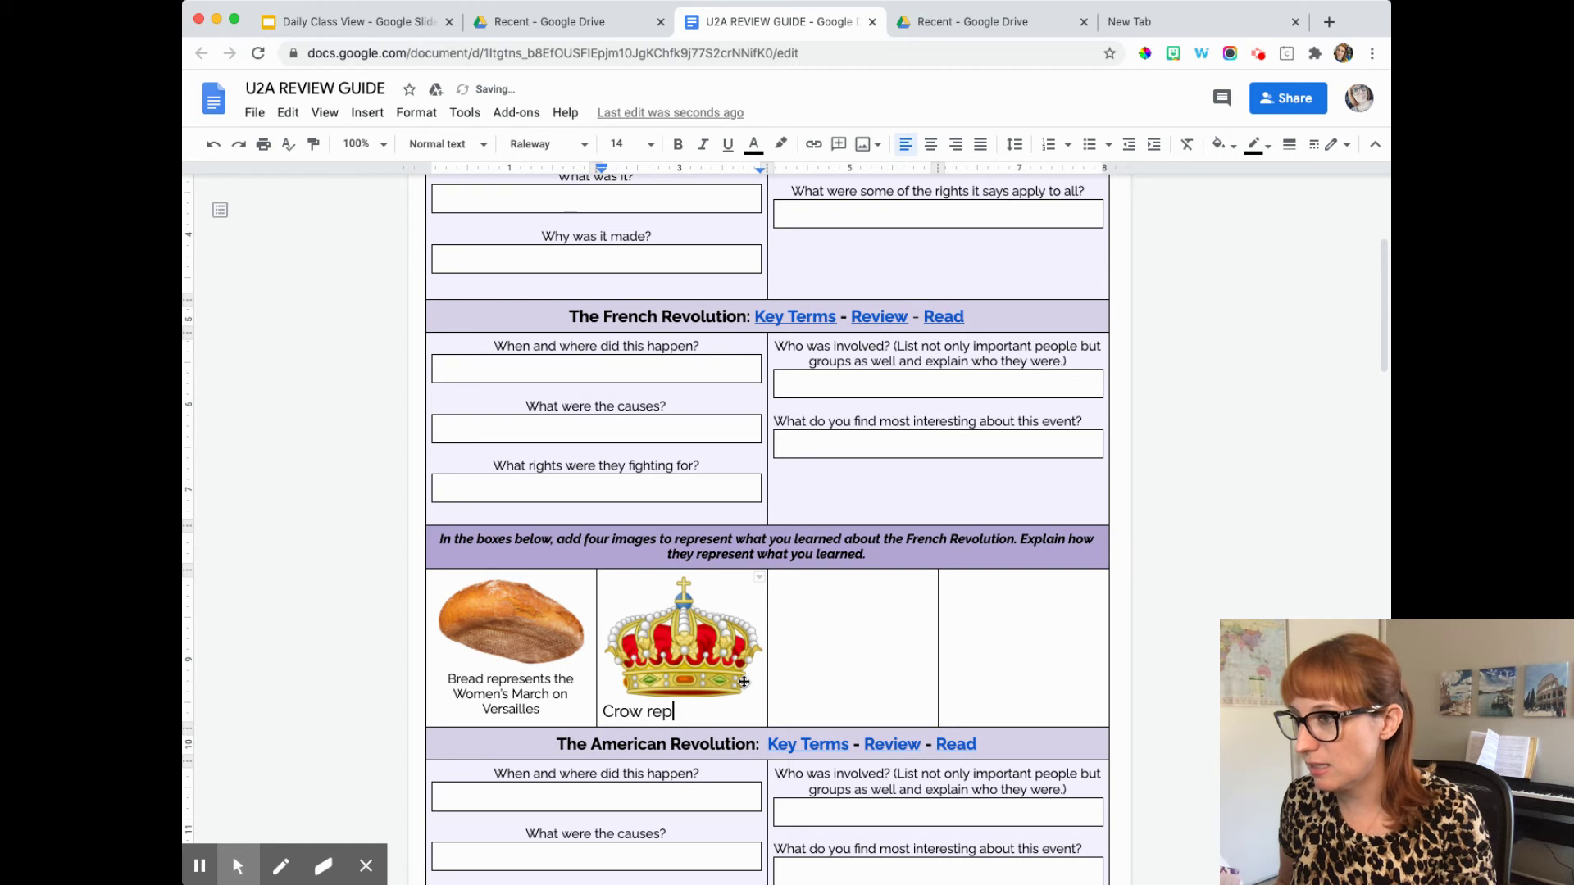
type("resents the gith")
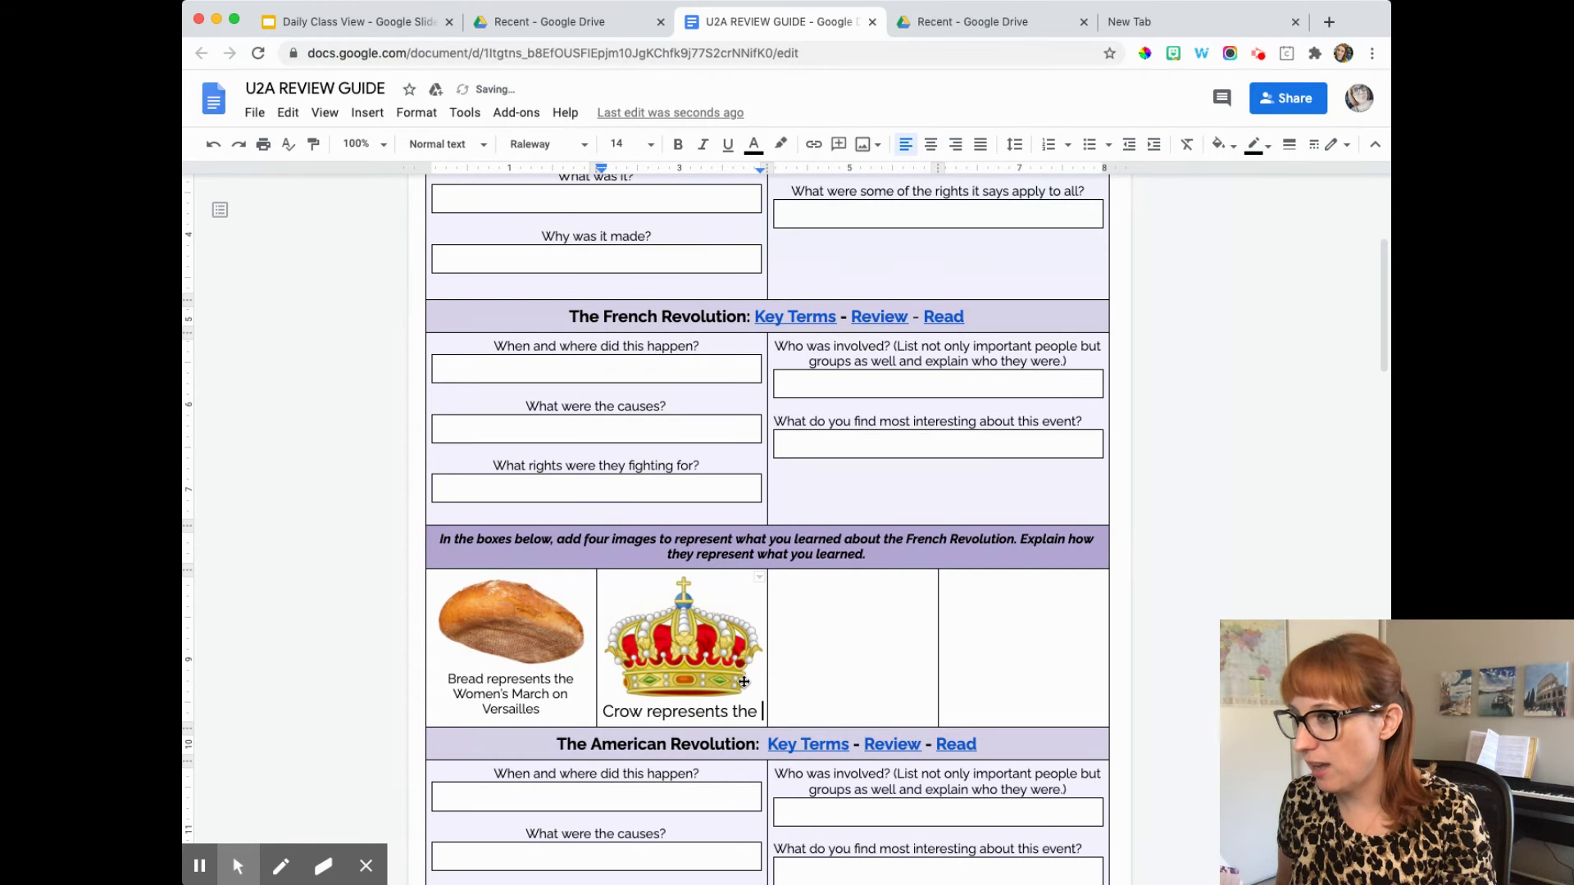
key("BackSpace")
key("BackSpace")
key("BackSpace")
key("BackSpace")
key("BackSpace")
type("fi")
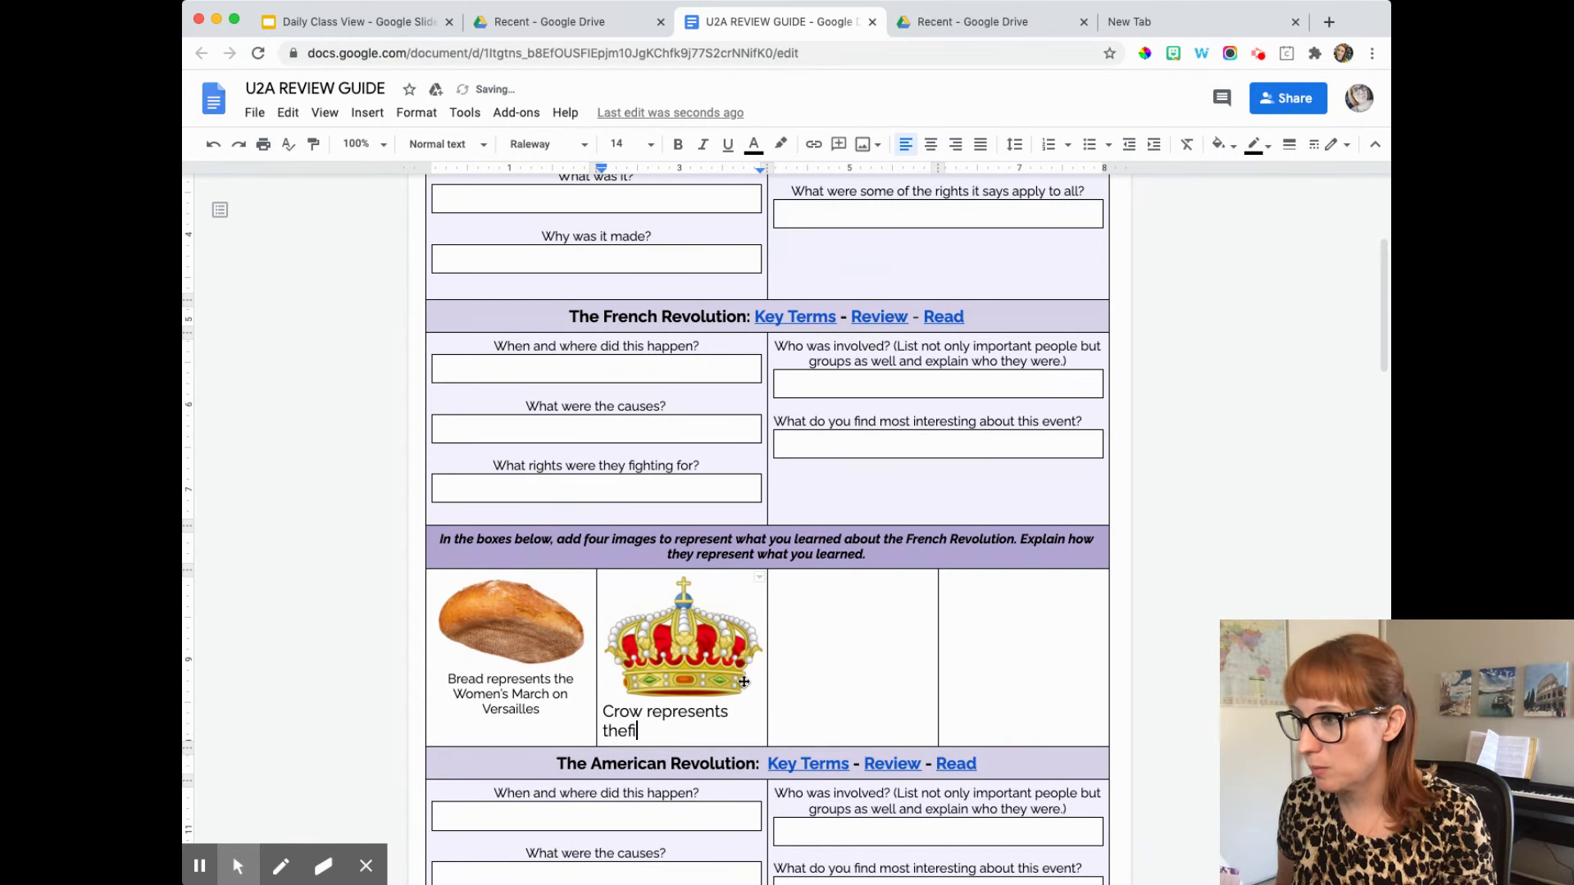
key("BackSpace")
key("BackSpace")
type("fight")
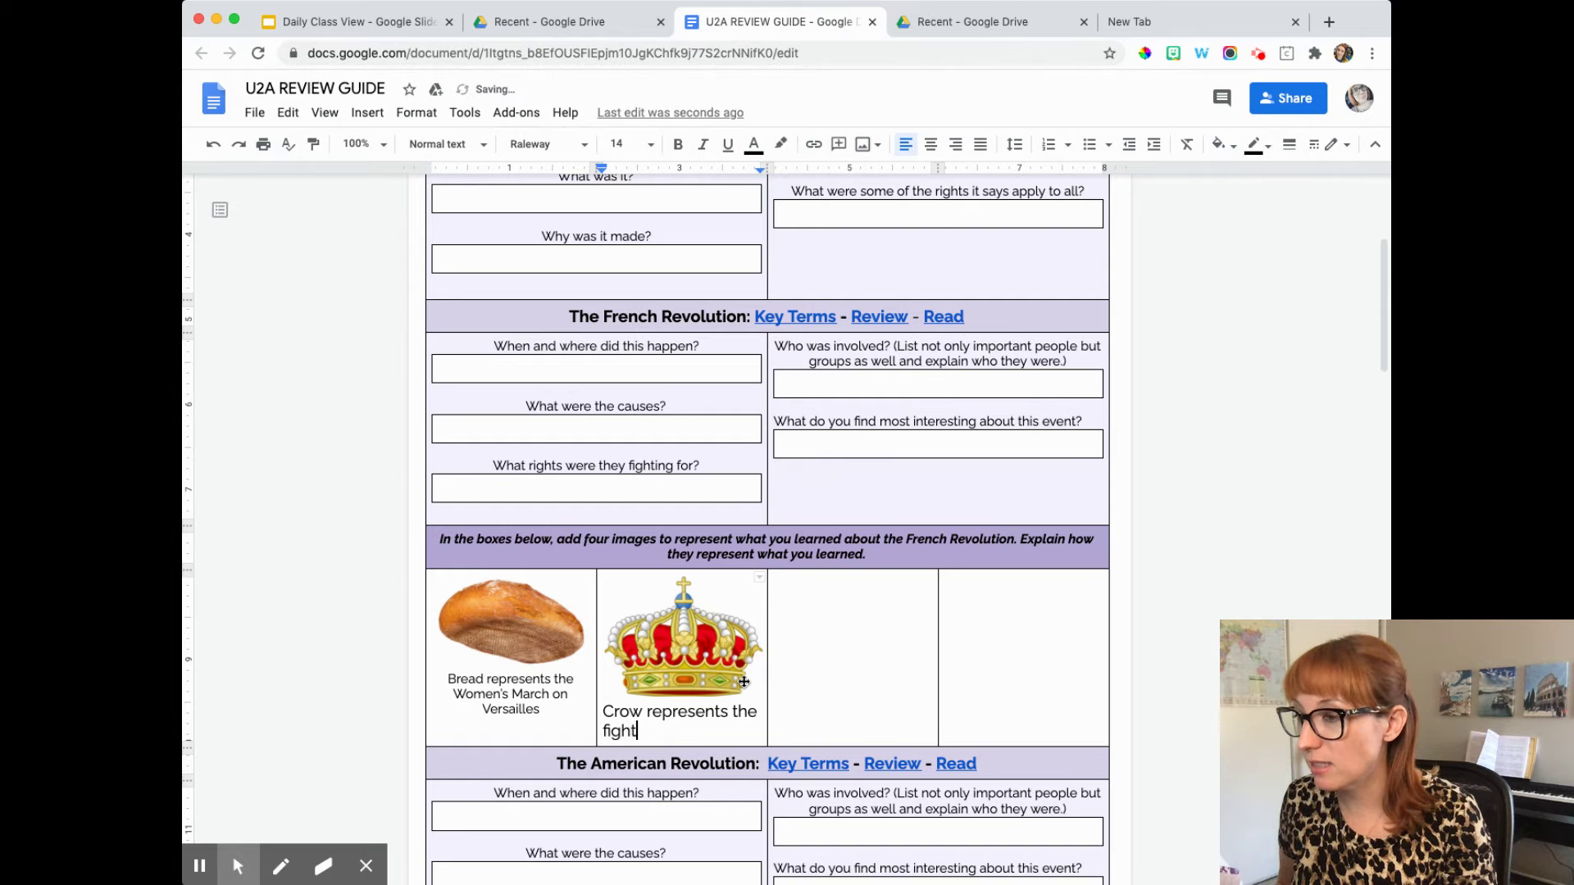
type(" ag")
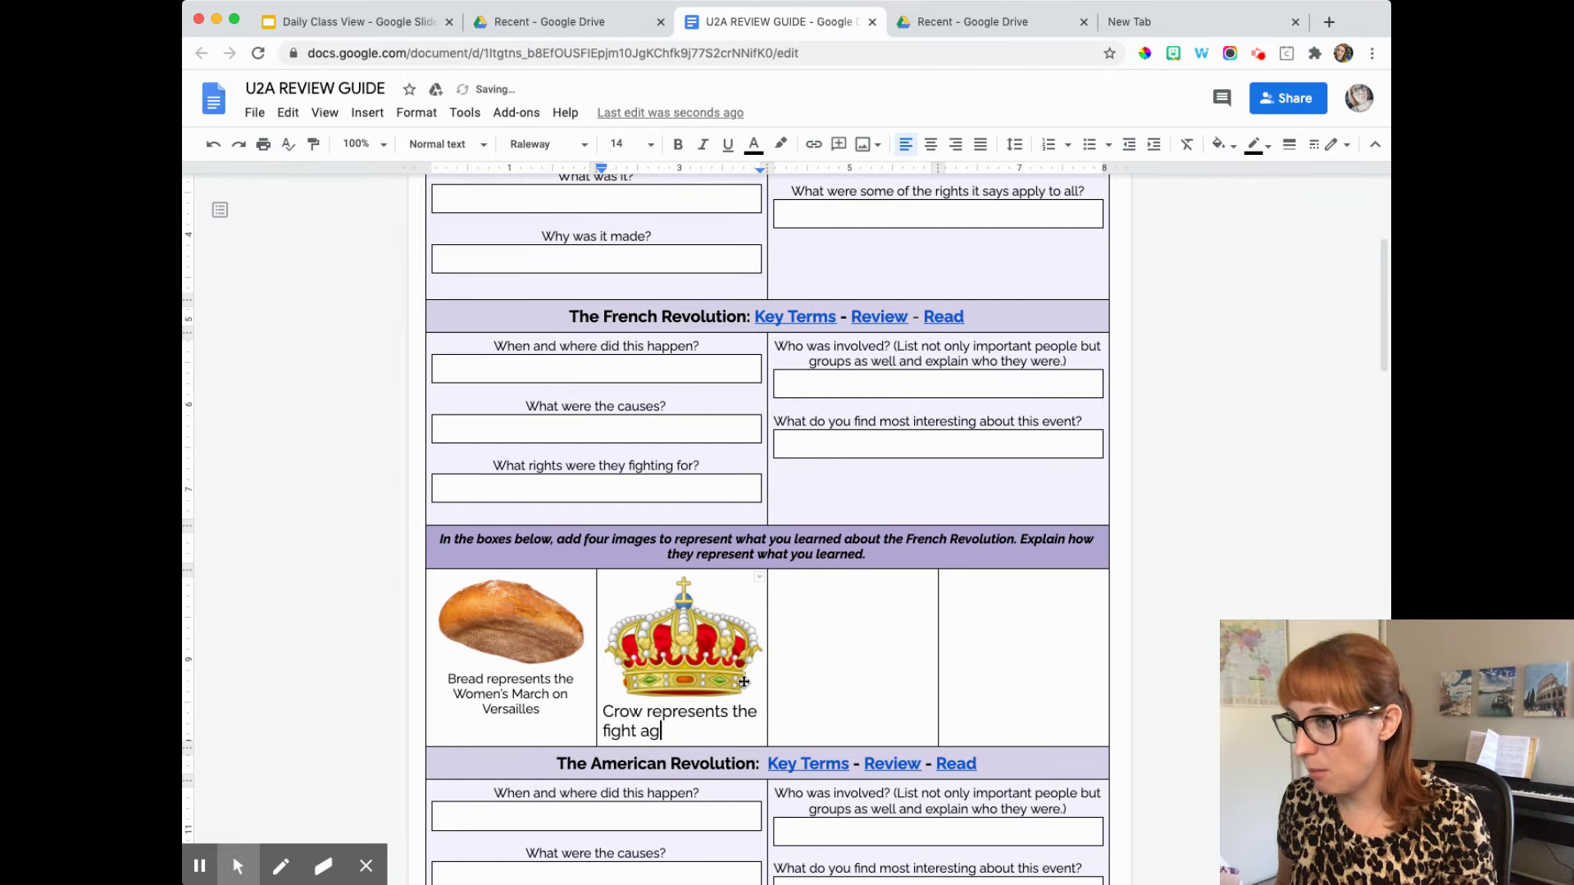
type("ainst the monarchu")
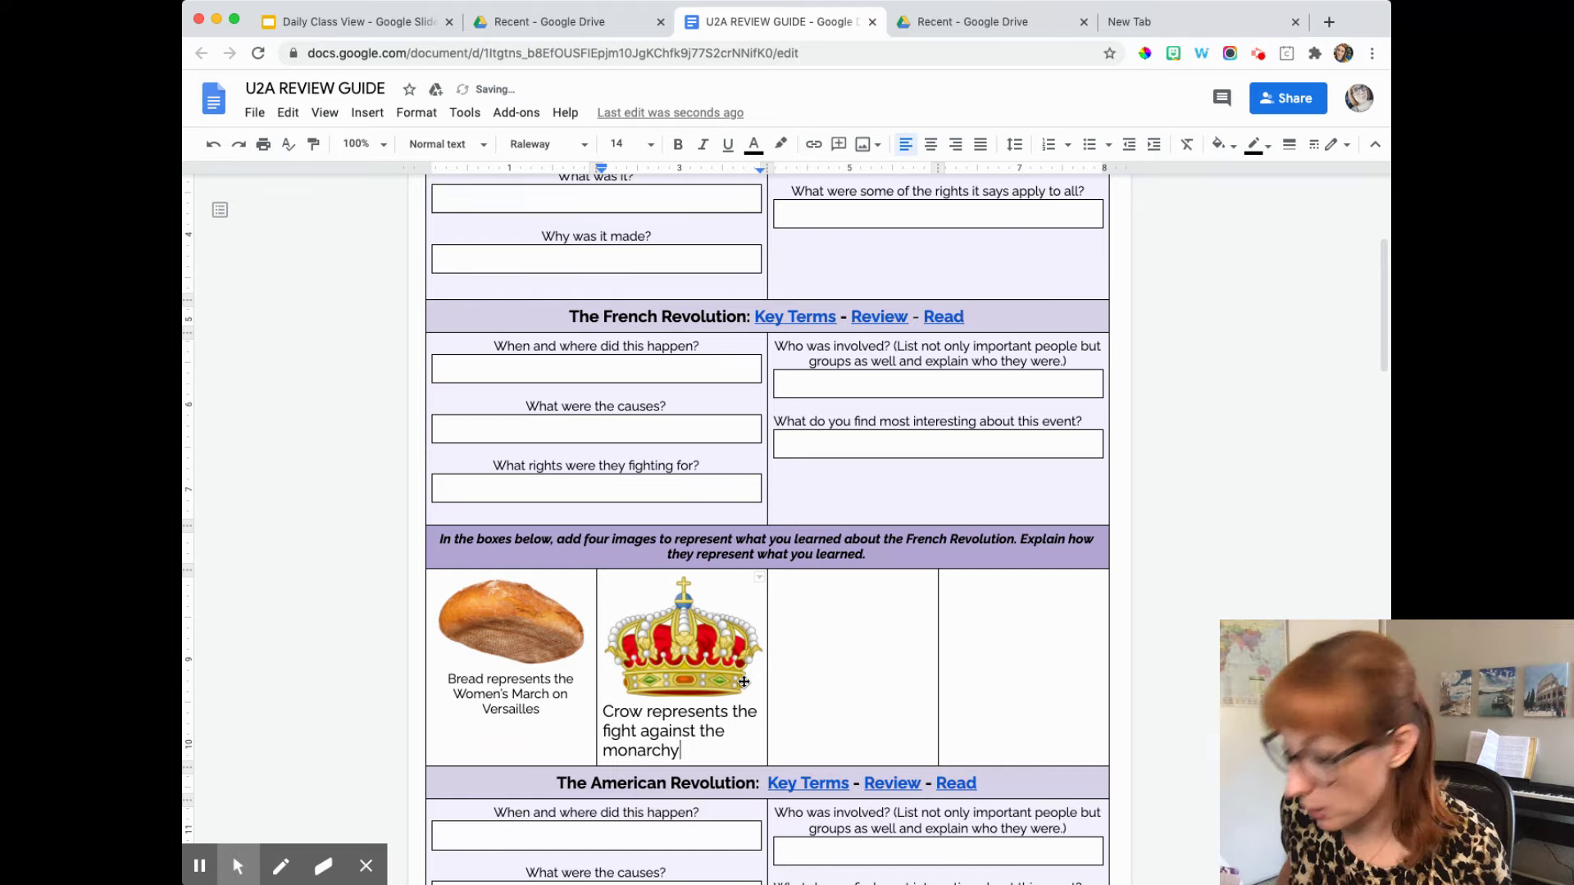
type(".")
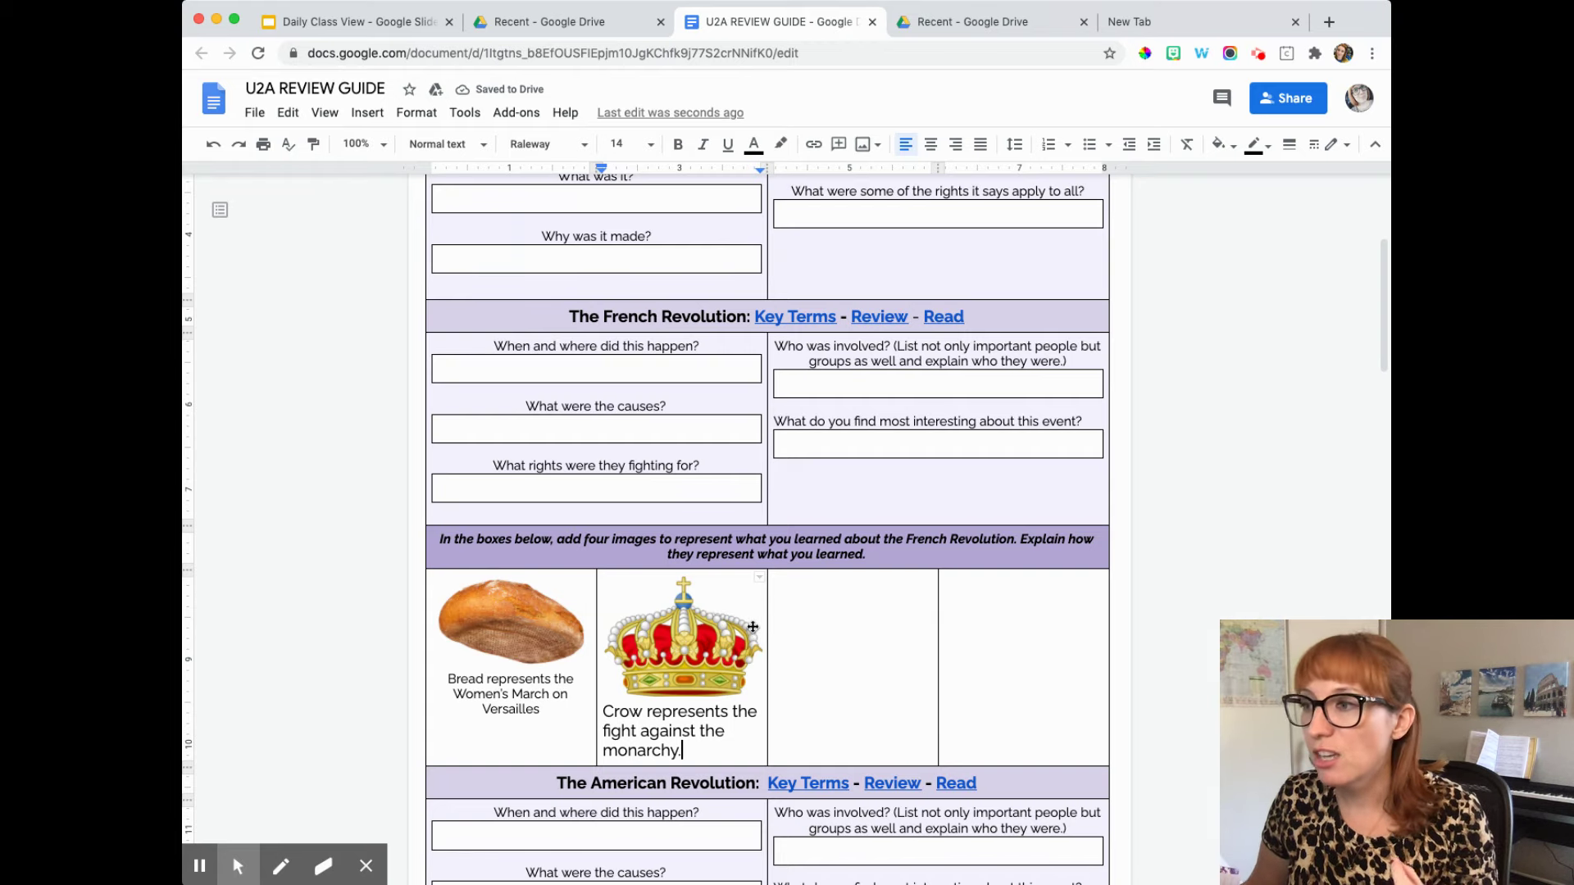
scroll(752, 627, "down", 1)
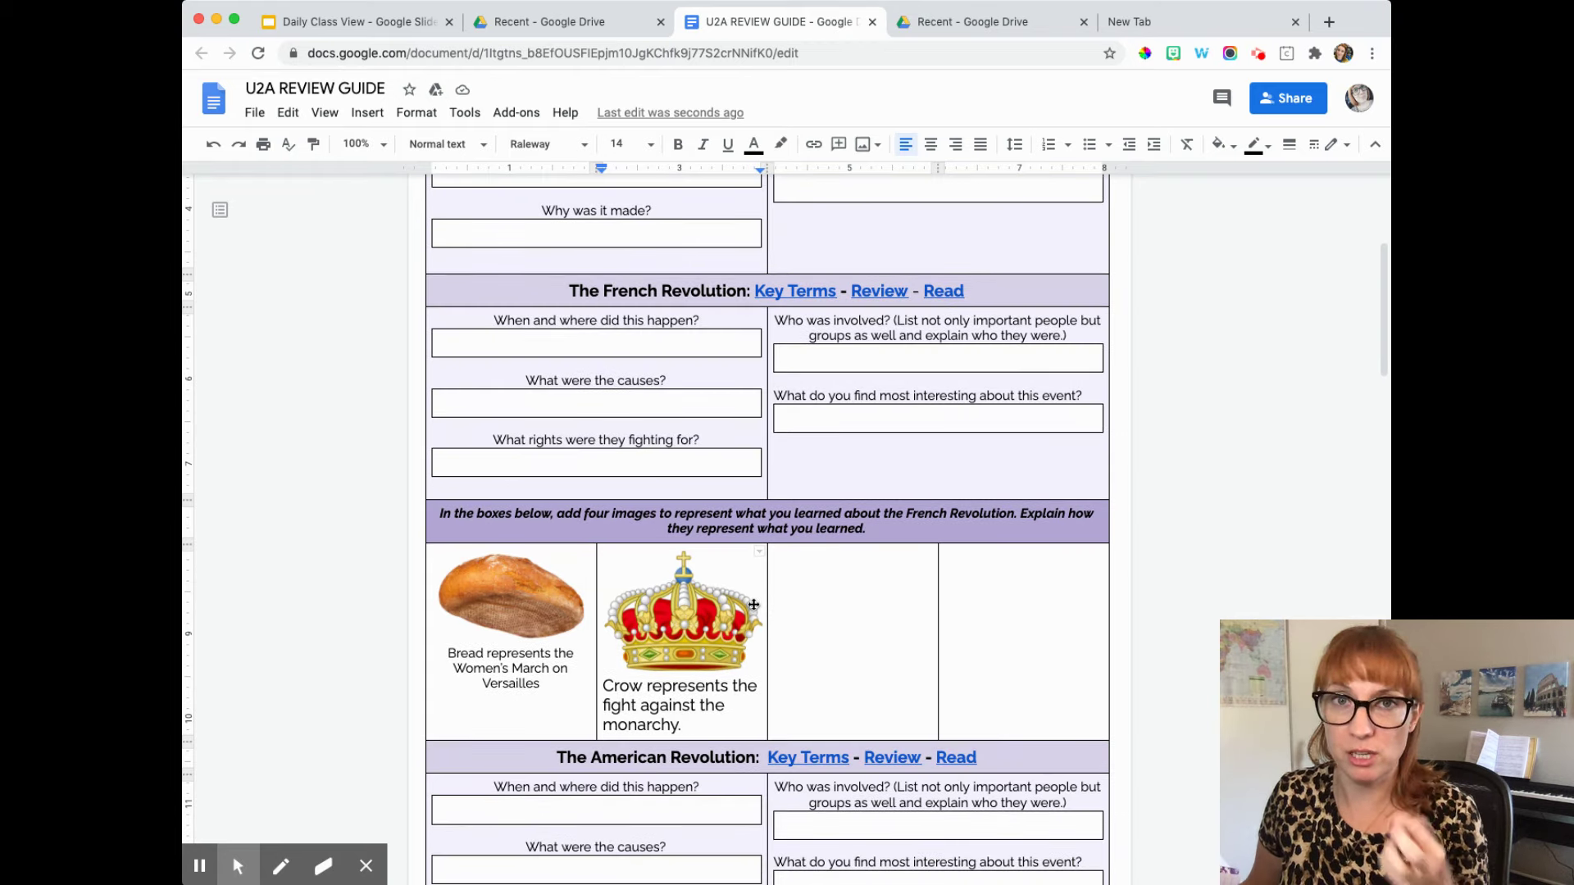
scroll(754, 604, "down", 10)
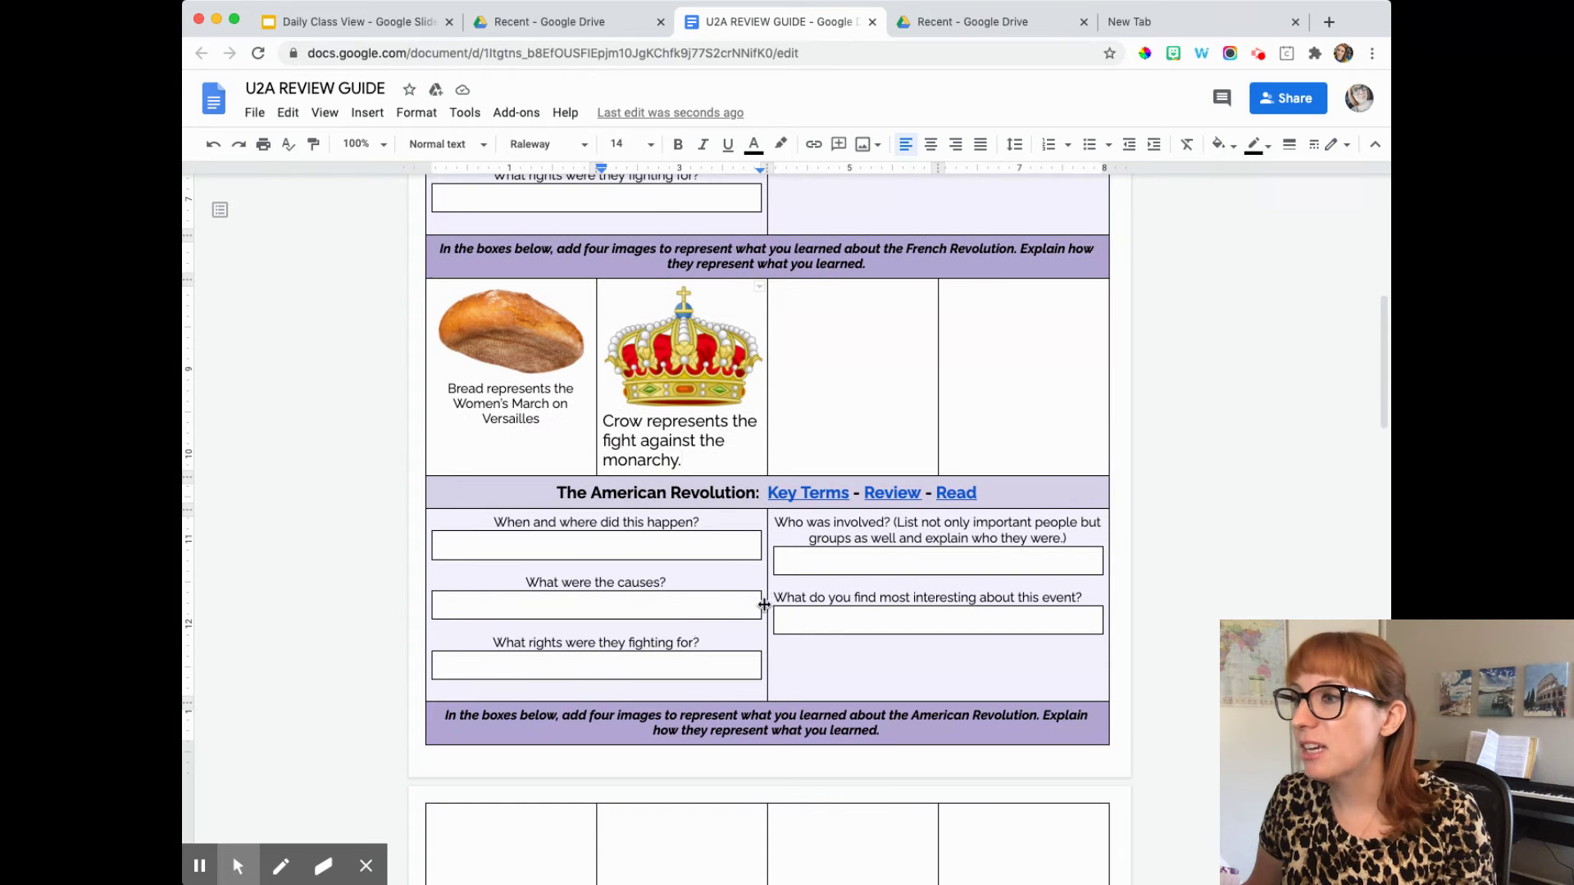
scroll(813, 582, "down", 5)
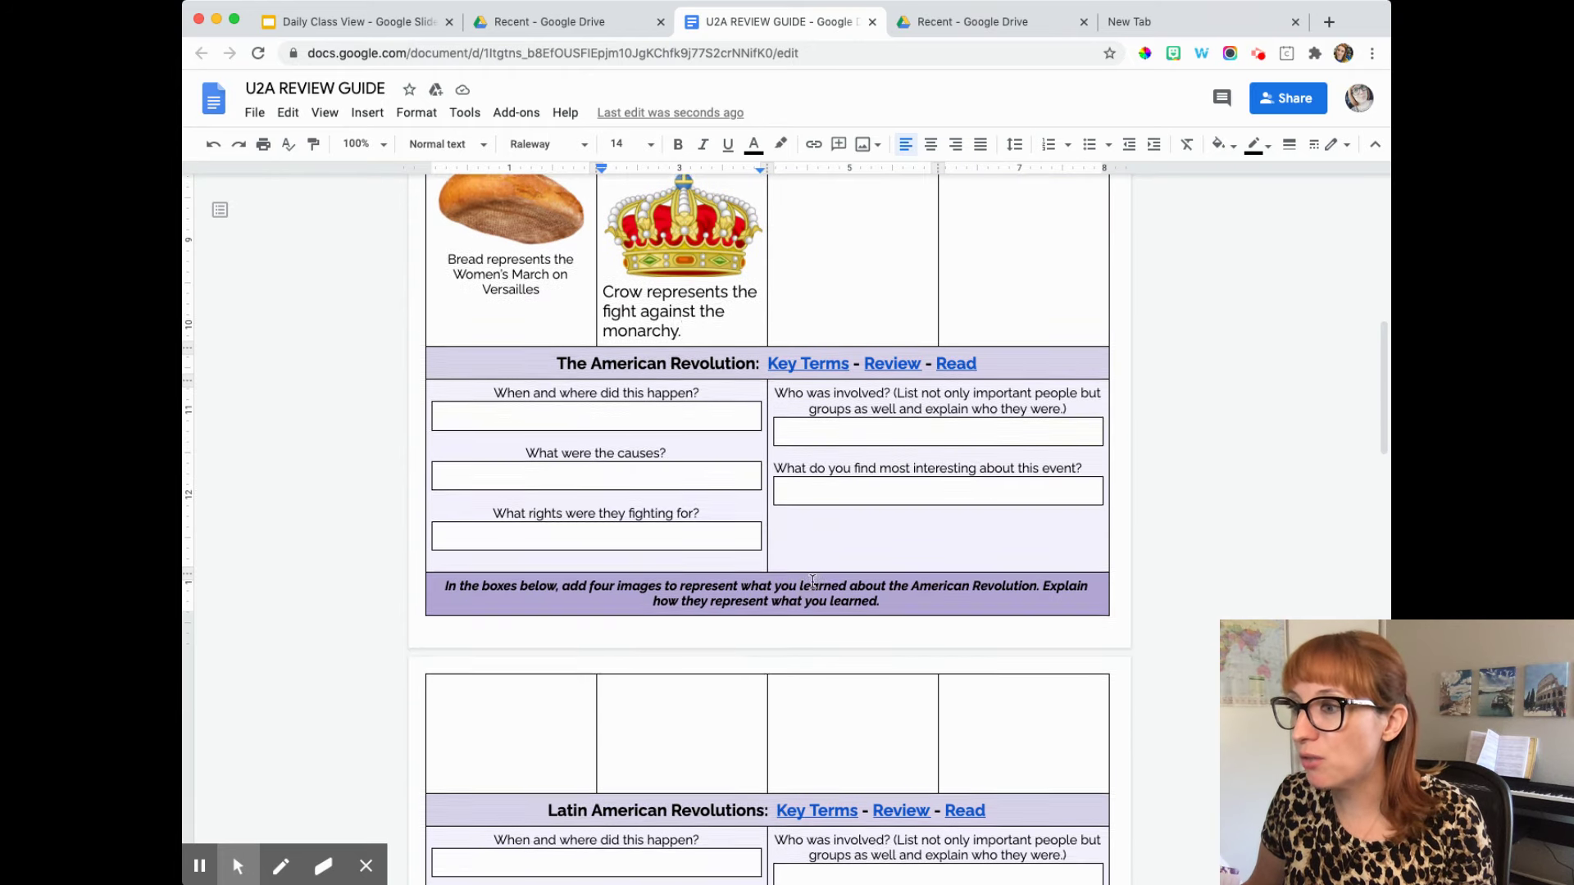
scroll(702, 721, "down", 1)
scroll(701, 721, "down", 15)
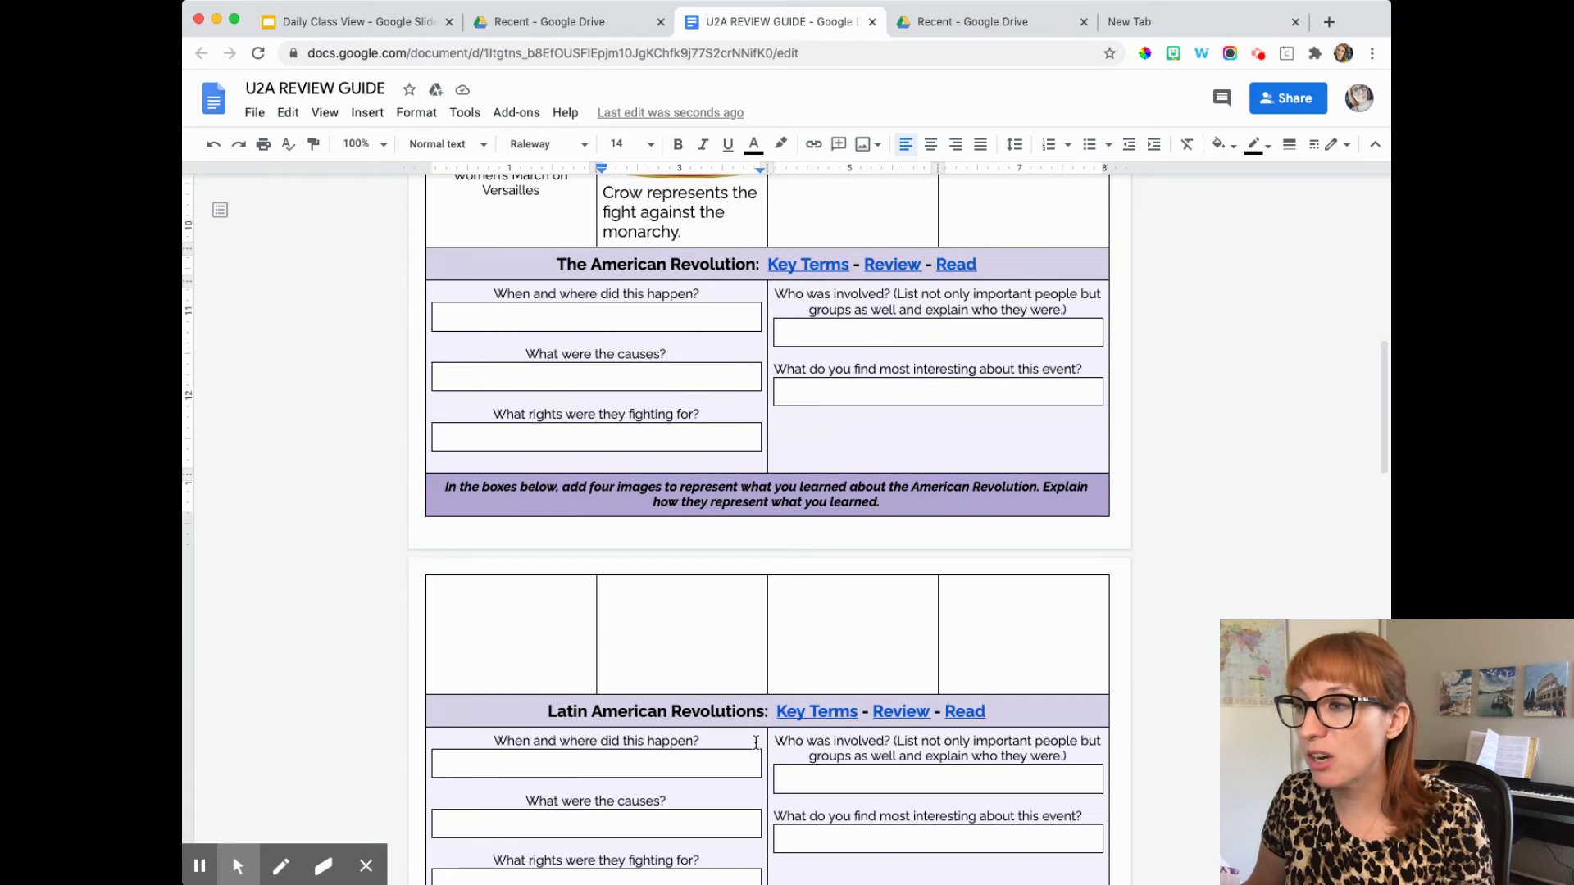
scroll(827, 759, "down", 5)
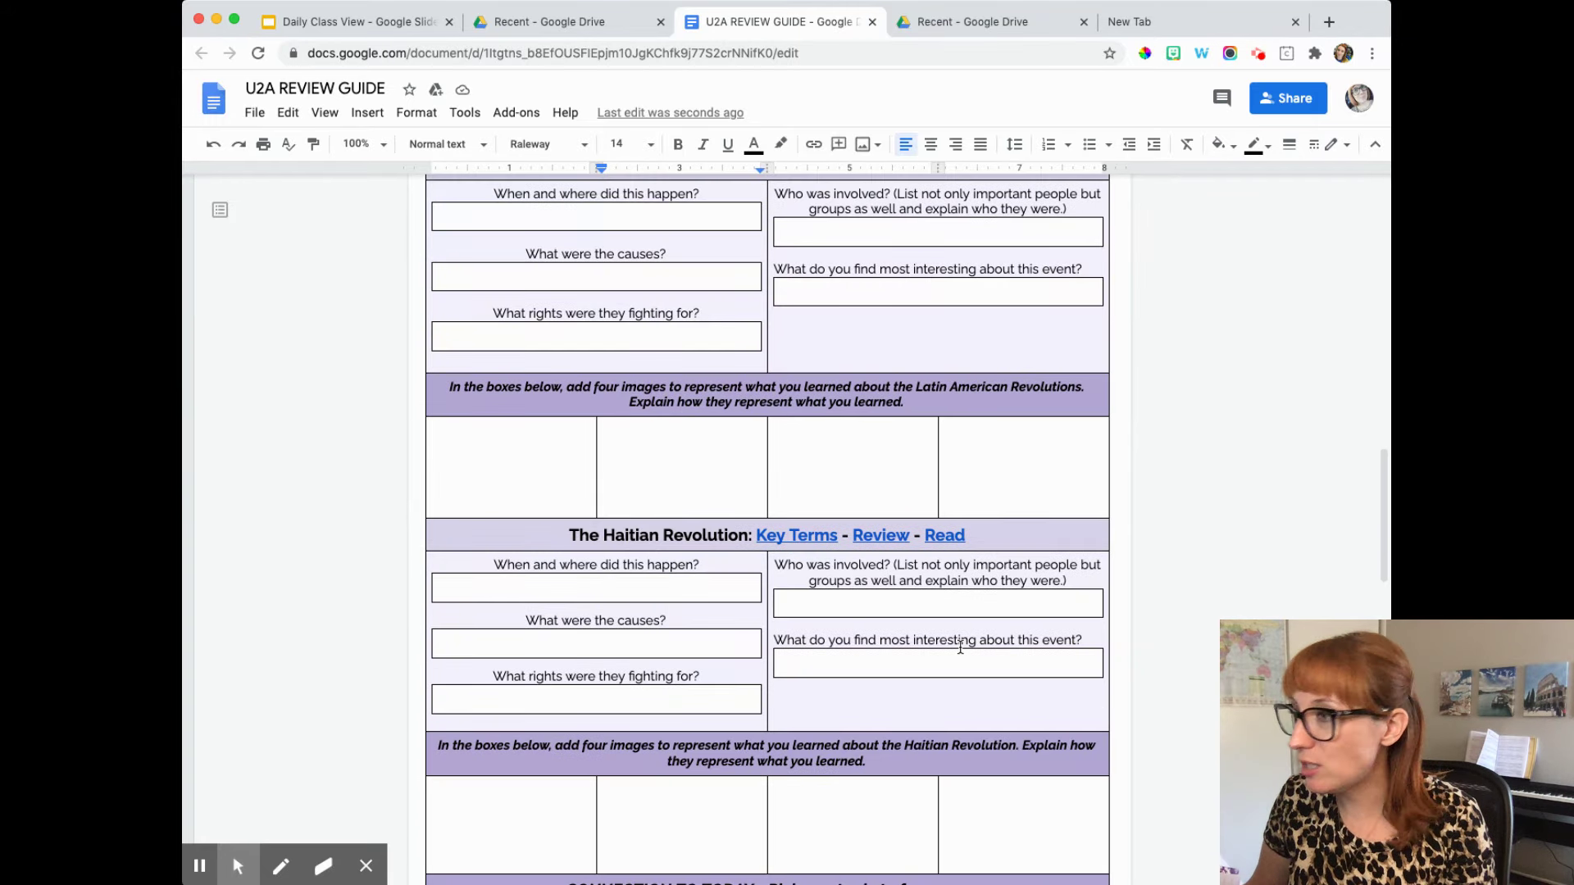
scroll(688, 692, "down", 7)
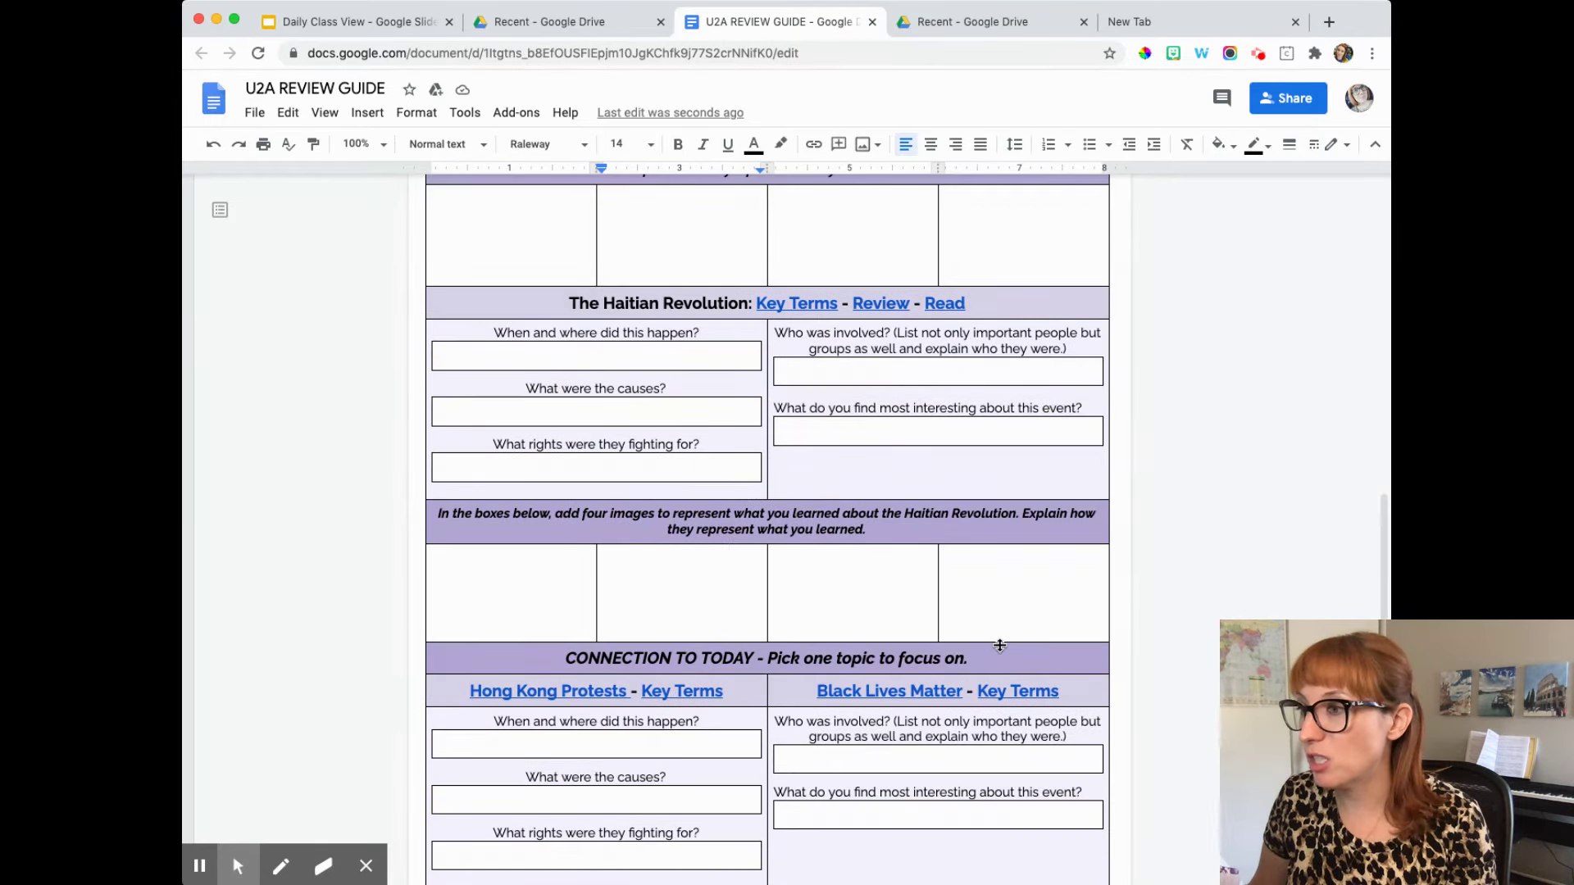
scroll(969, 697, "down", 4)
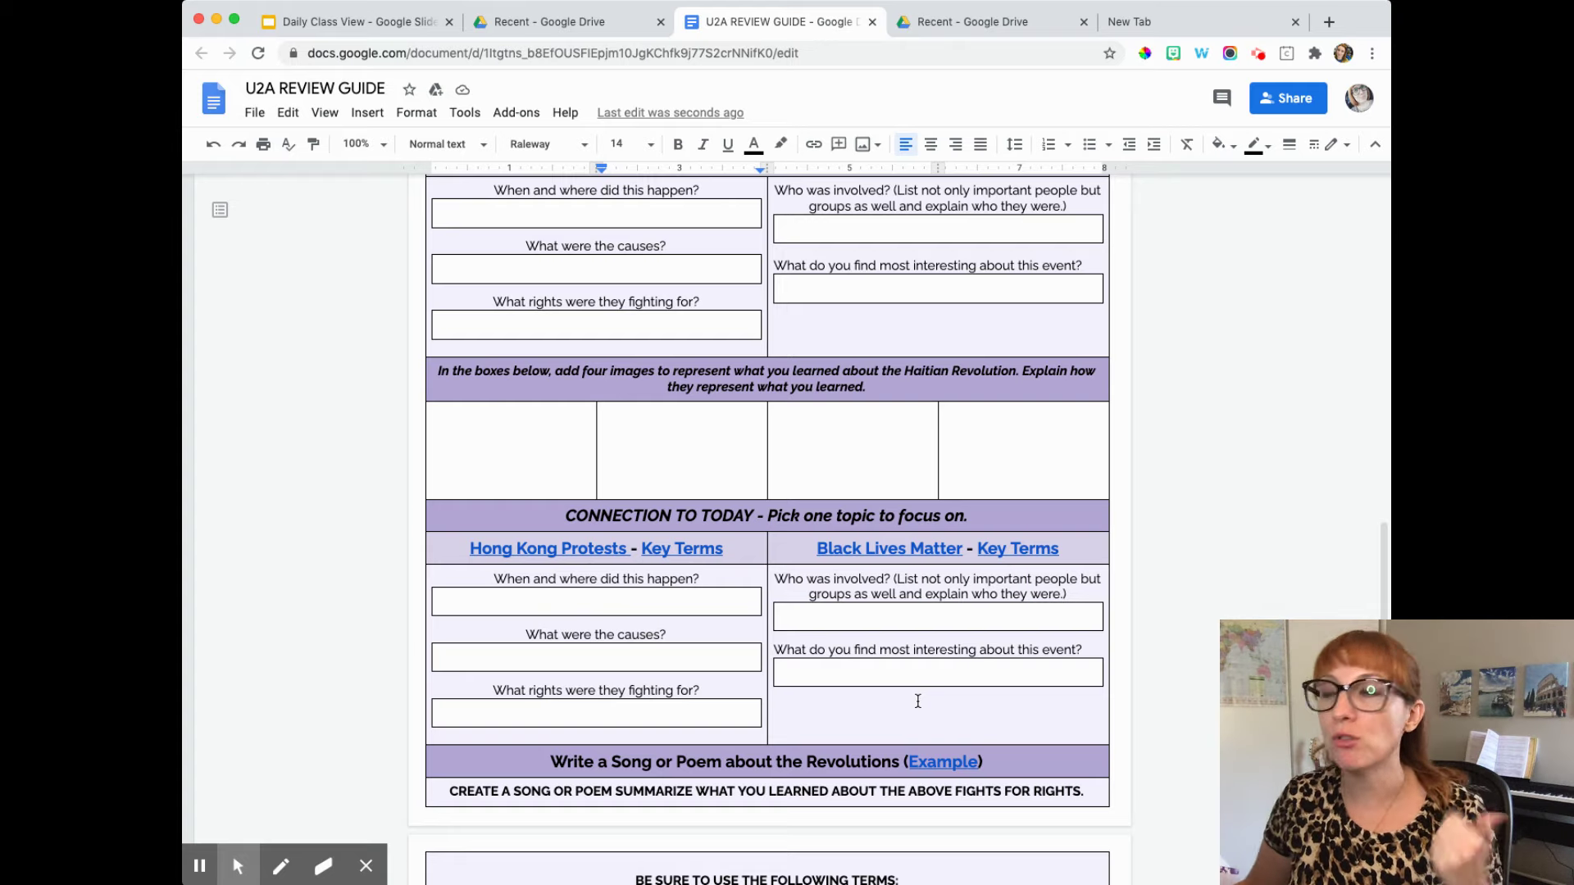
left_click(568, 545)
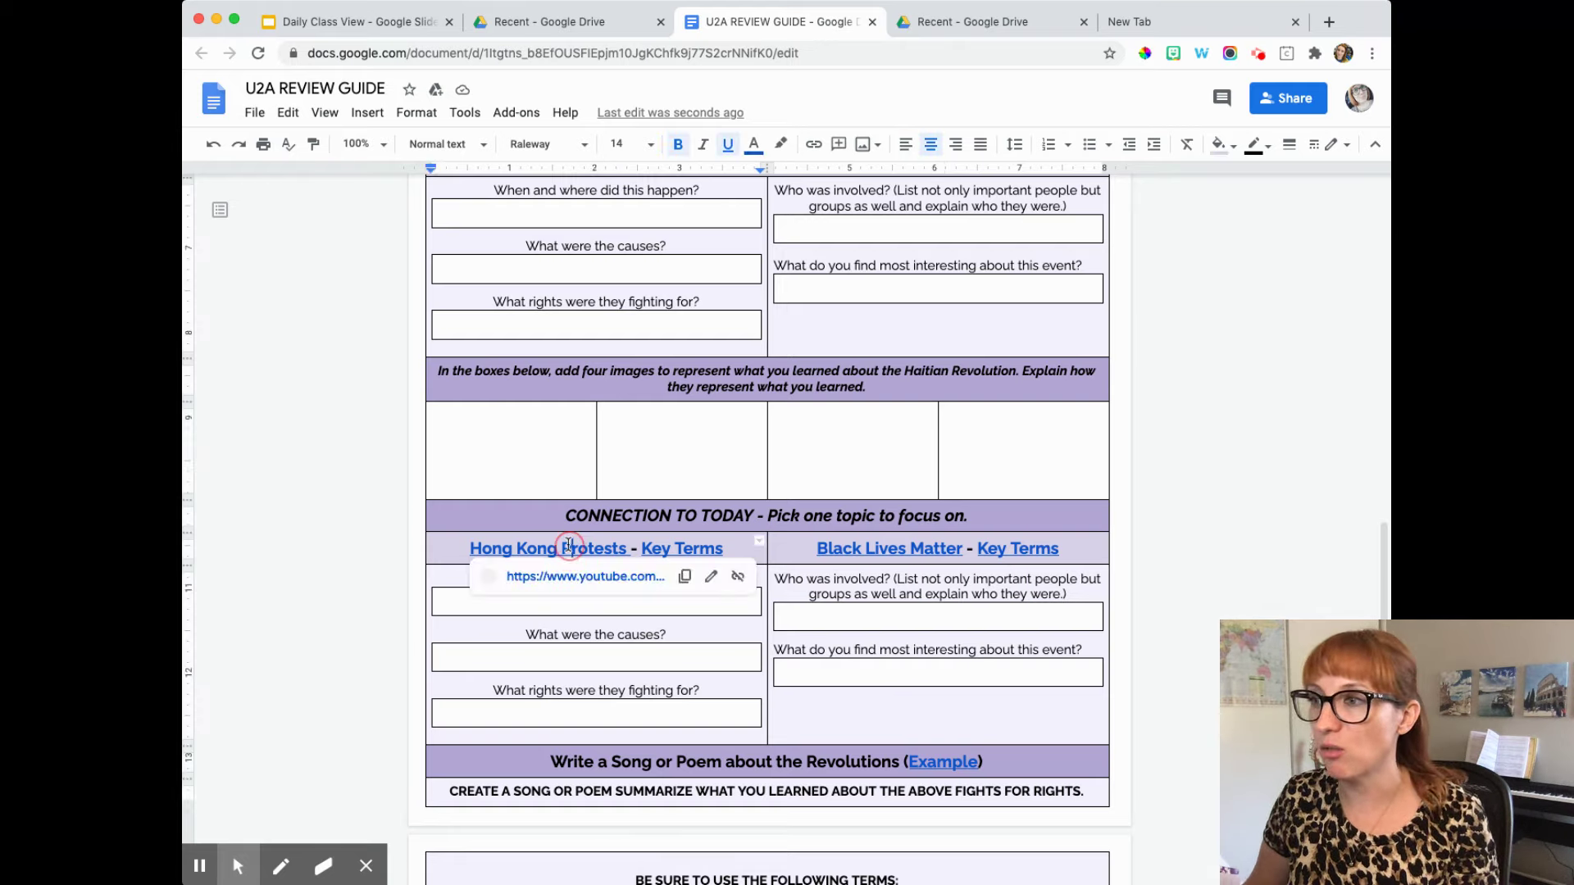
left_click(883, 545)
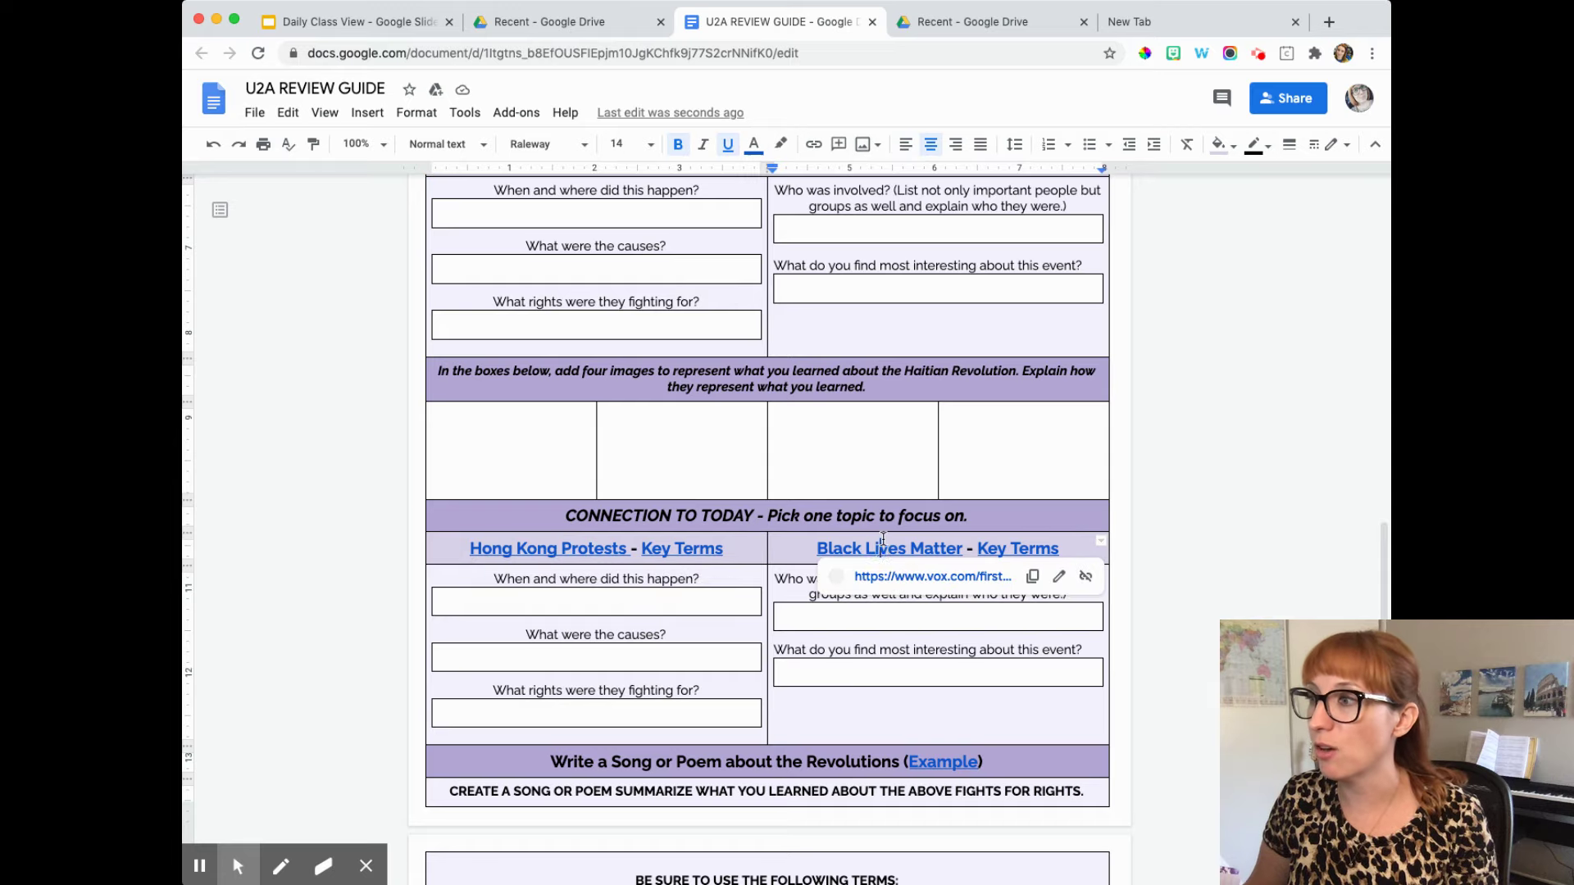
left_click(664, 549)
scroll(604, 628, "down", 3)
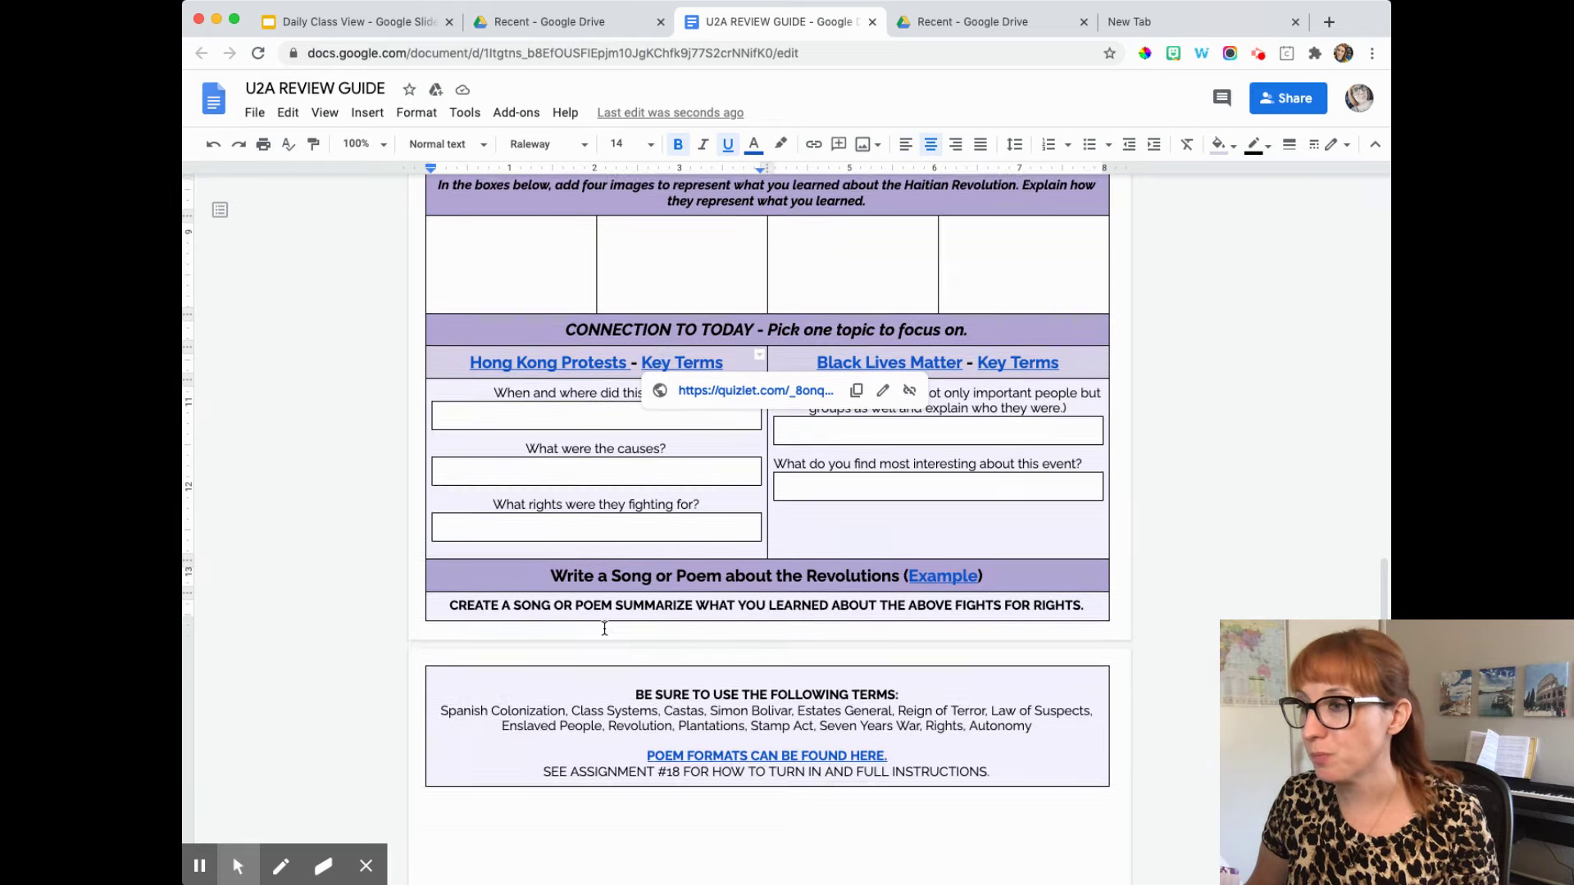